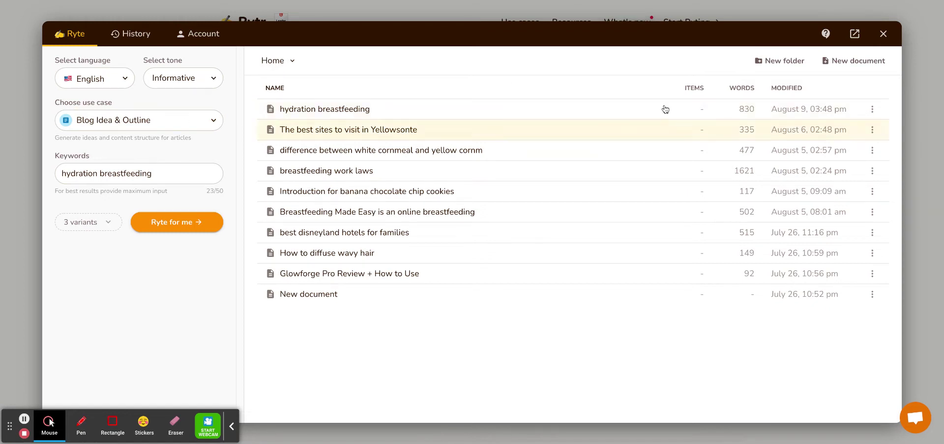
Close the saved documents window, reopen the writing workspace and browse the output languages
click(884, 33)
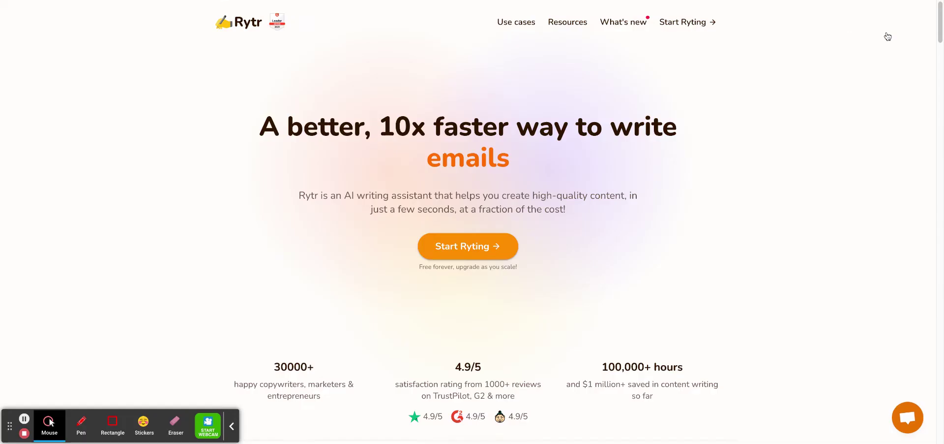
click(466, 249)
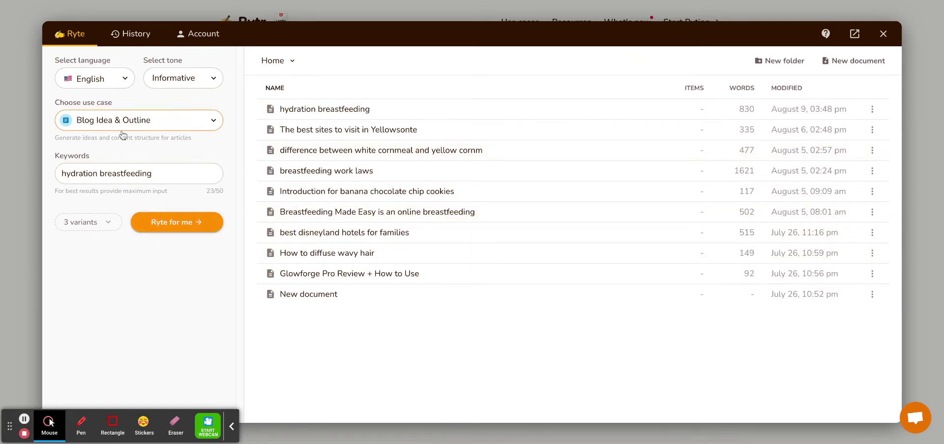
click(87, 78)
scroll(132, 119, down, 5)
scroll(132, 119, up, 5)
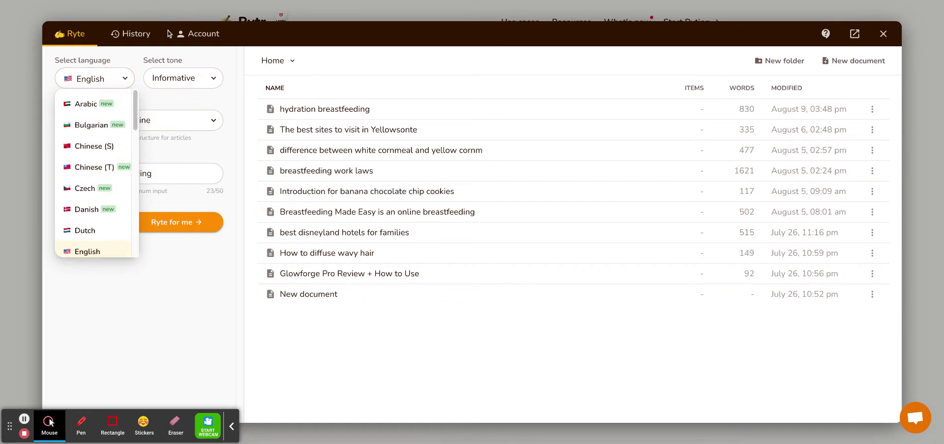
Change the writing tone from Informative to Enthusiastic
click(176, 78)
scroll(225, 116, down, 5)
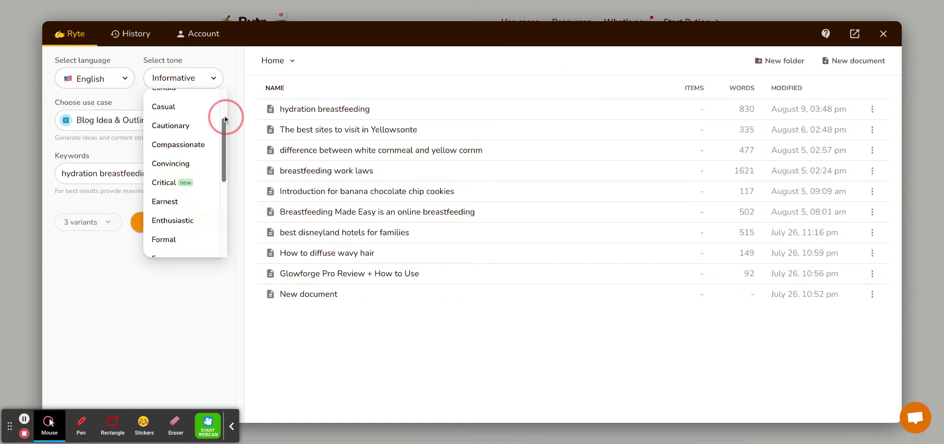
scroll(225, 116, up, 5)
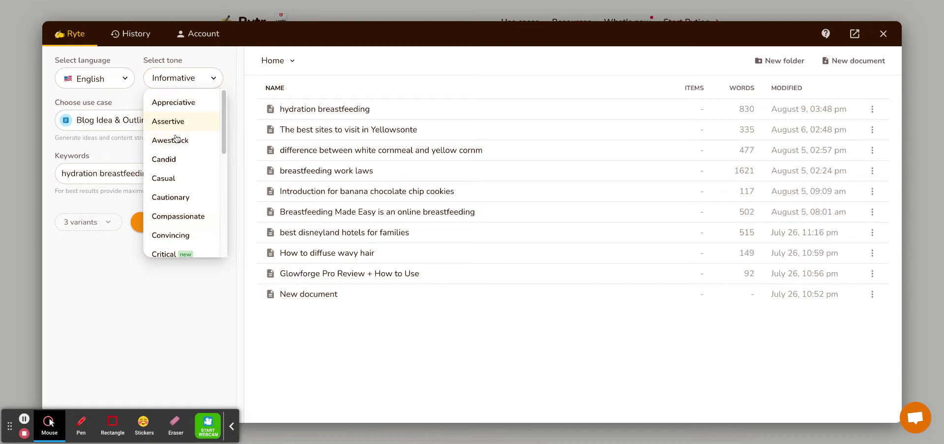
scroll(226, 145, down, 5)
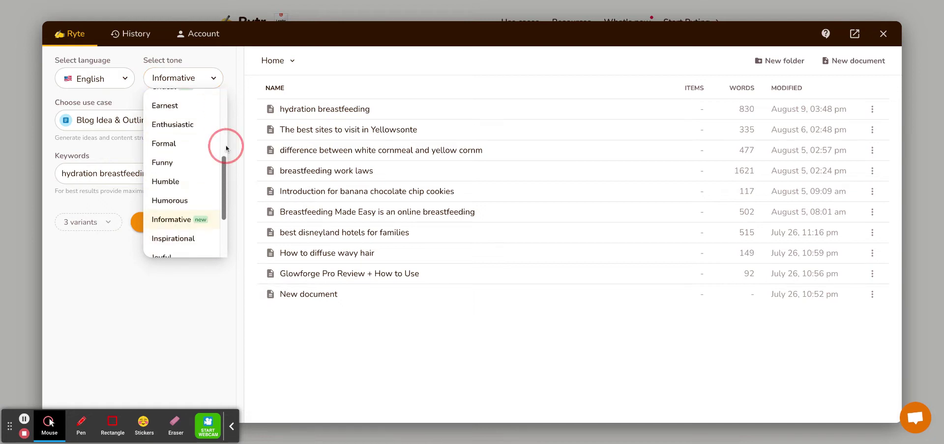
scroll(225, 145, up, 5)
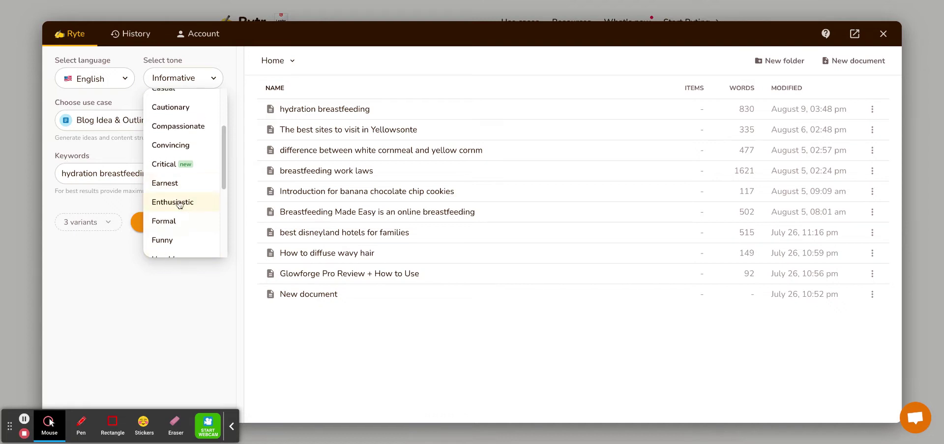
click(178, 202)
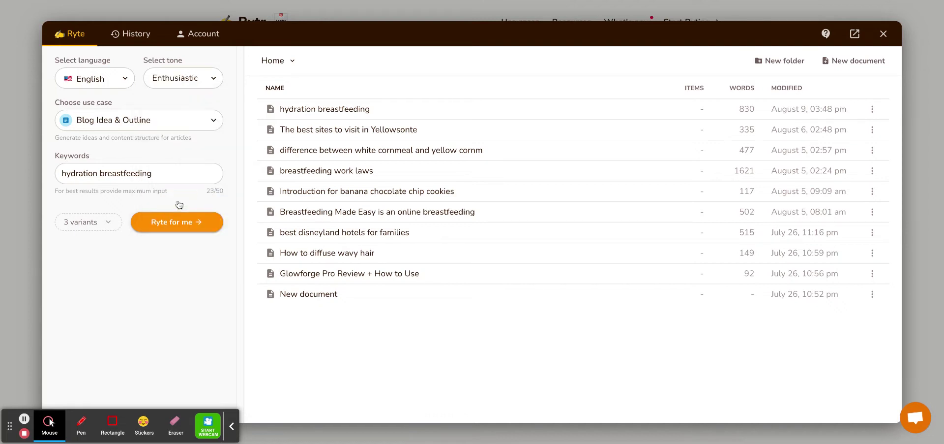
click(109, 127)
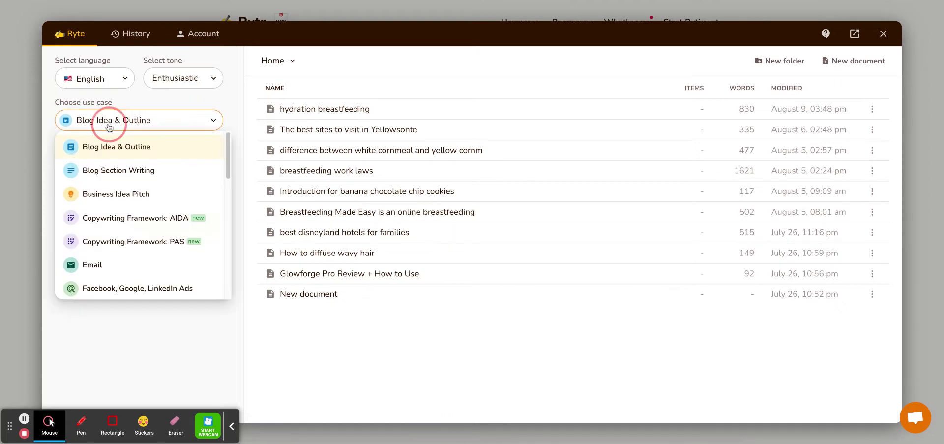
click(227, 180)
scroll(226, 178, down, 2)
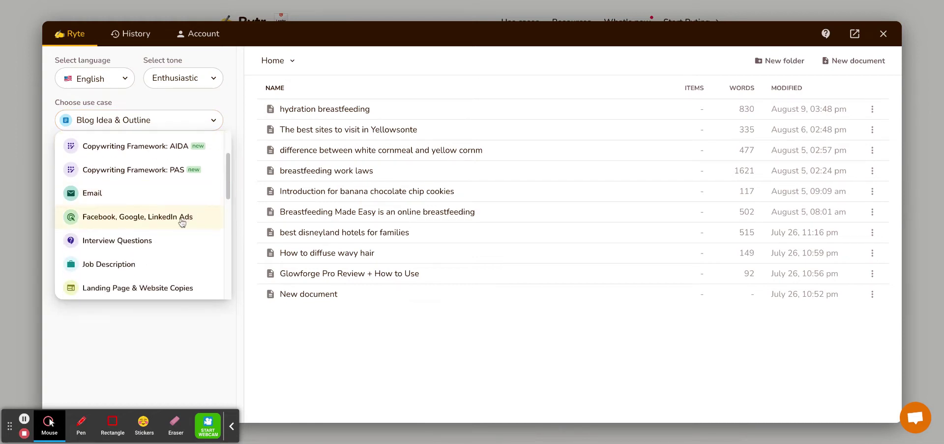
drag(227, 154, 227, 186)
scroll(228, 182, down, 1)
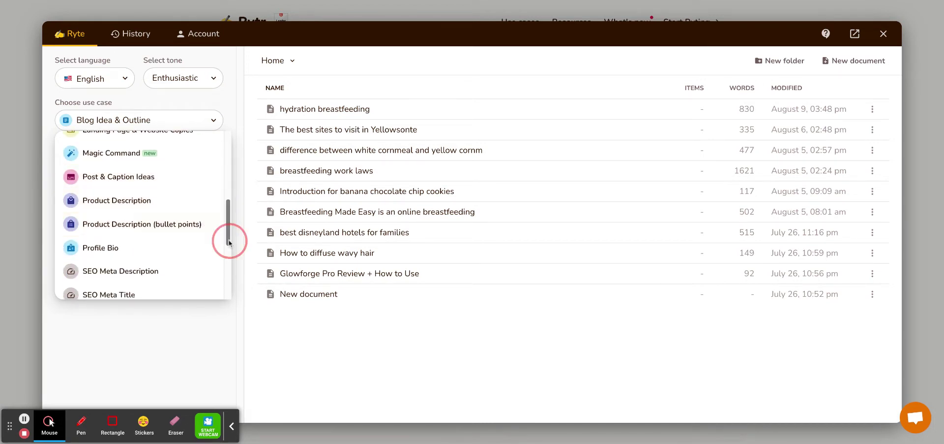
scroll(228, 242, down, 2)
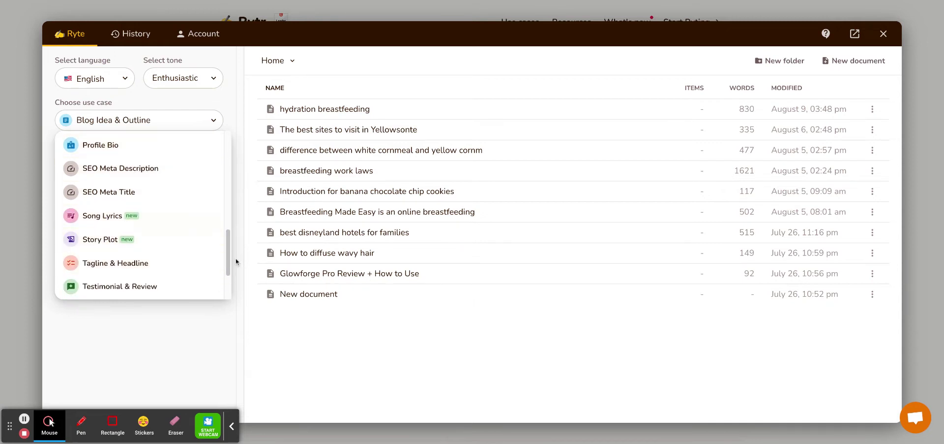
scroll(226, 262, down, 2)
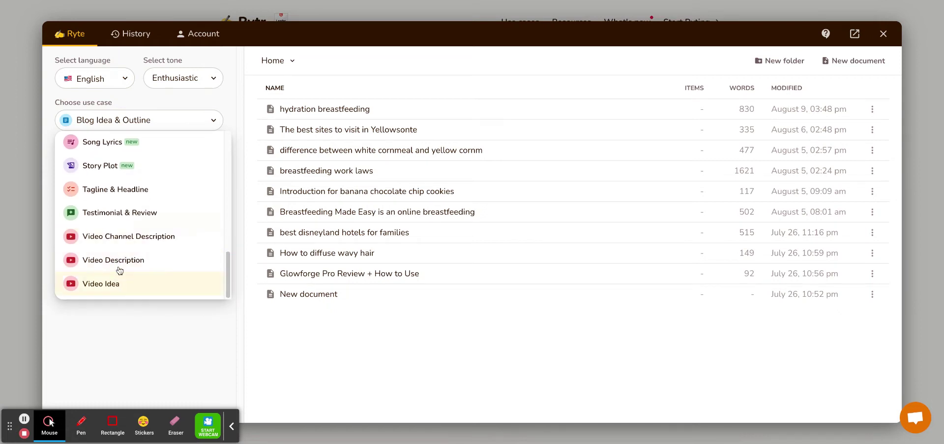
click(132, 327)
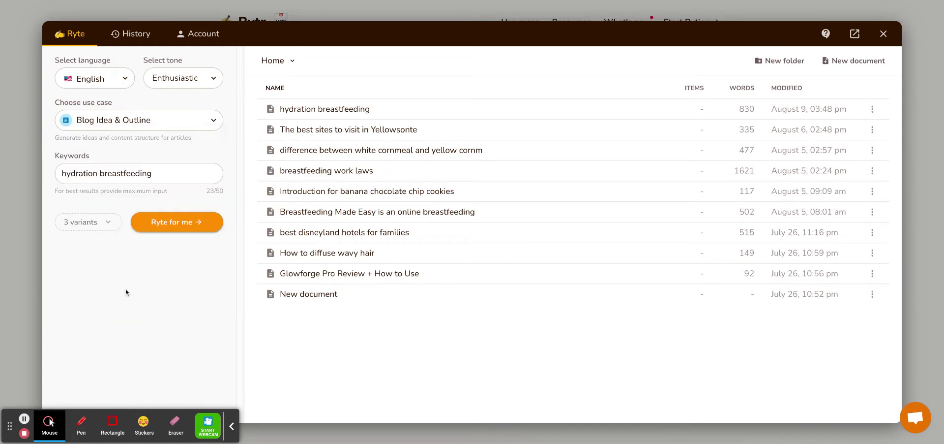
Generate the 'Health Benefits of Breastfeeding and Hydrating Your Baby' outline, keeping 3 variants
click(149, 124)
scroll(232, 259, up, 10)
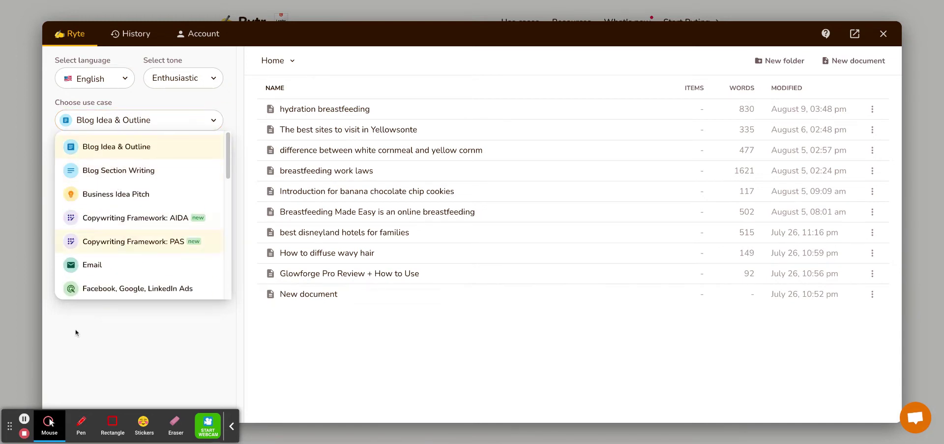
click(110, 343)
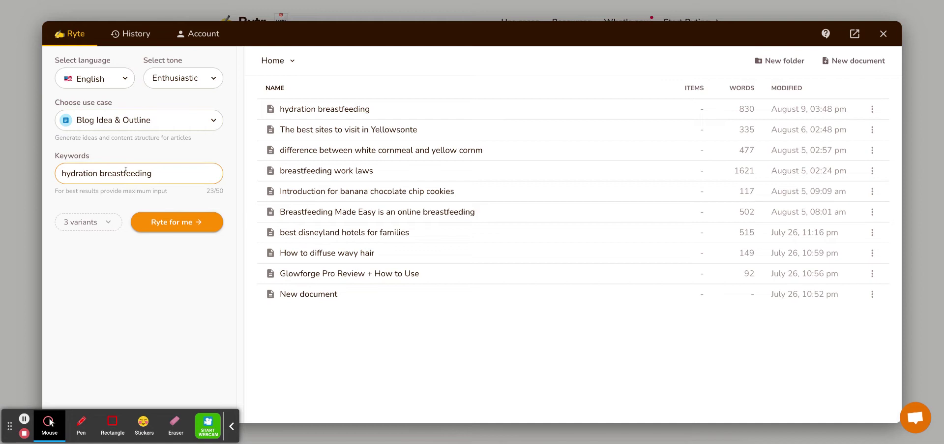
click(171, 224)
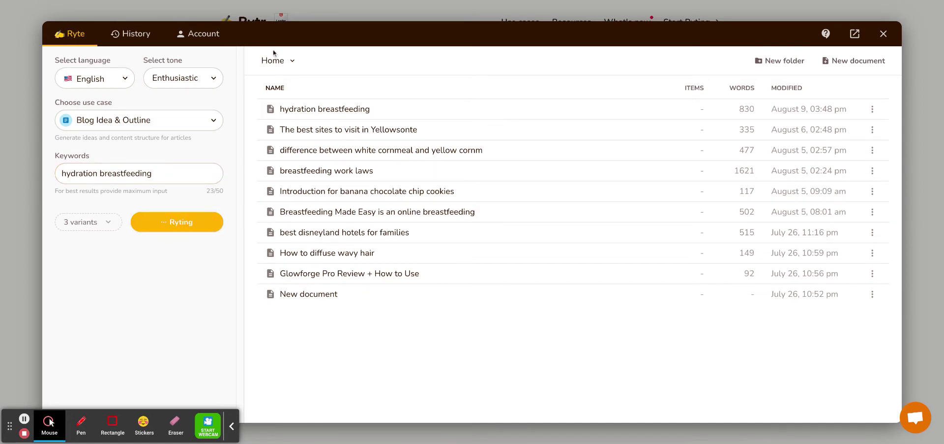
click(81, 225)
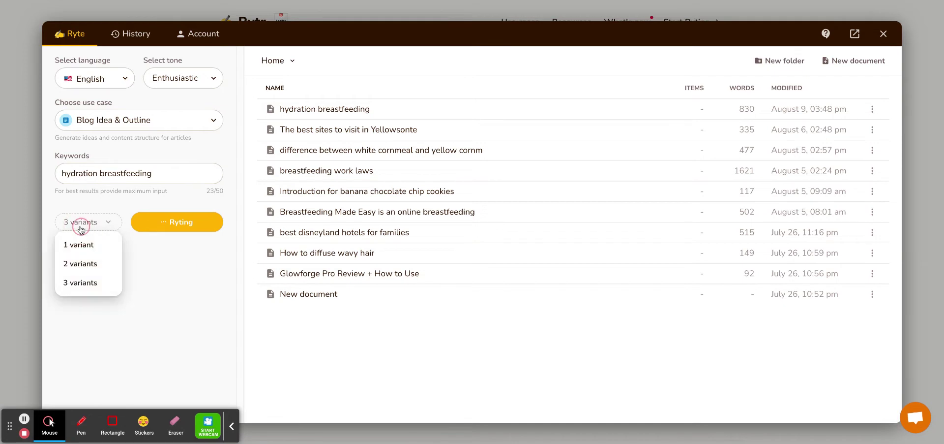
click(193, 279)
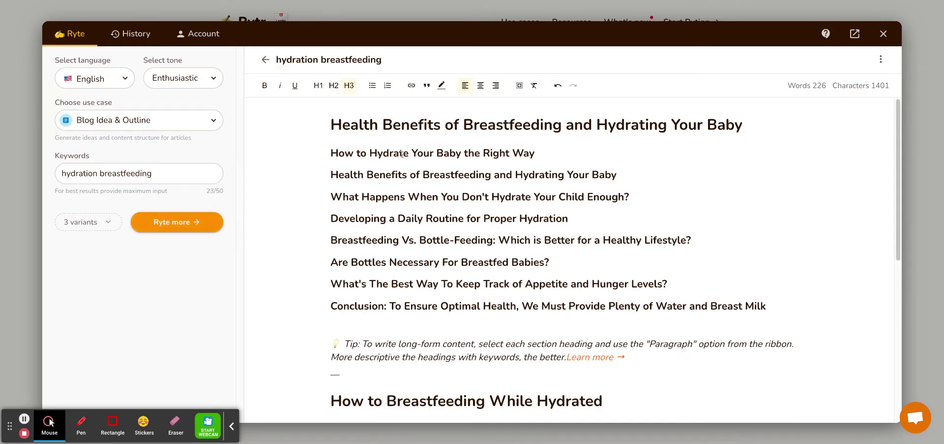
Select the outline's H1 heading, then the 'Why is Hydration Important for Breastfeeding Moms?' subheading
scroll(898, 229, down, 6)
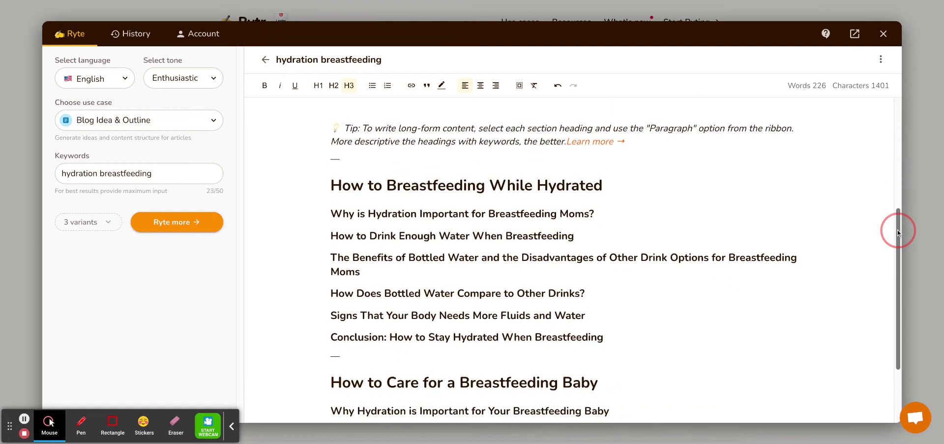
scroll(898, 231, up, 6)
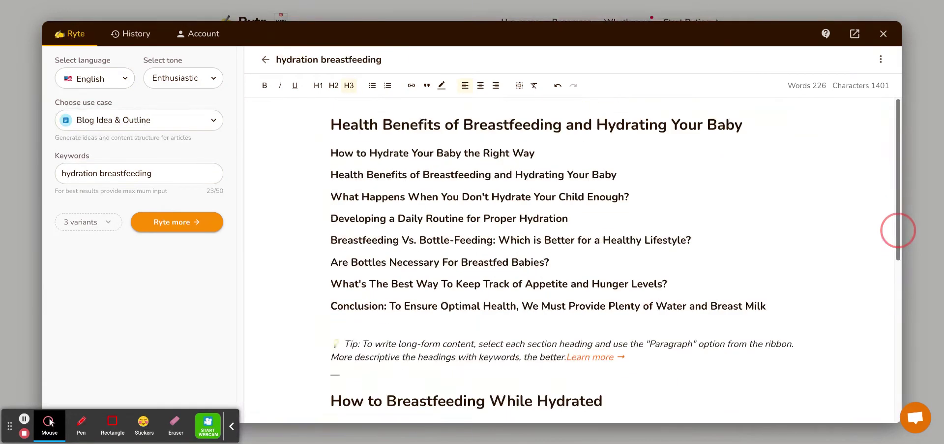
drag(329, 123, 740, 121)
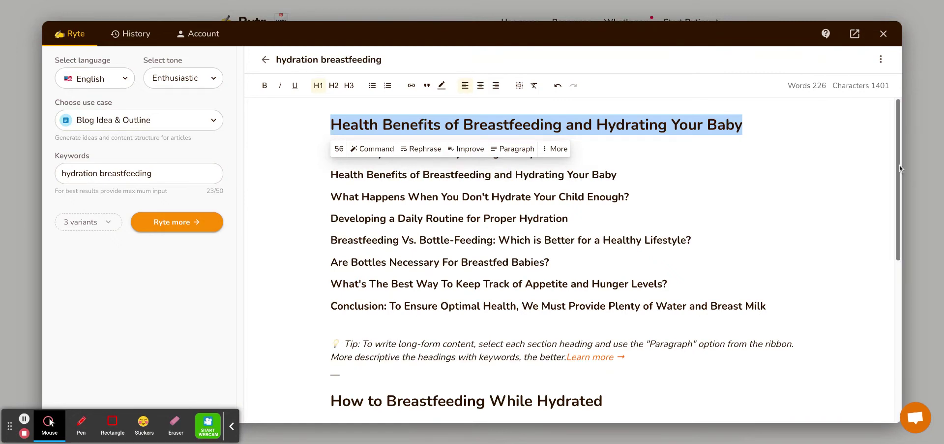
scroll(899, 164, down, 3)
scroll(899, 167, down, 2)
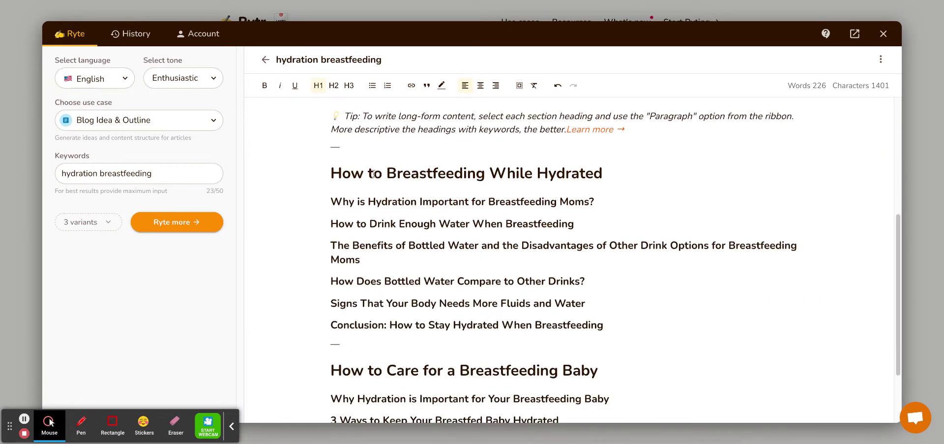
scroll(895, 234, up, 4)
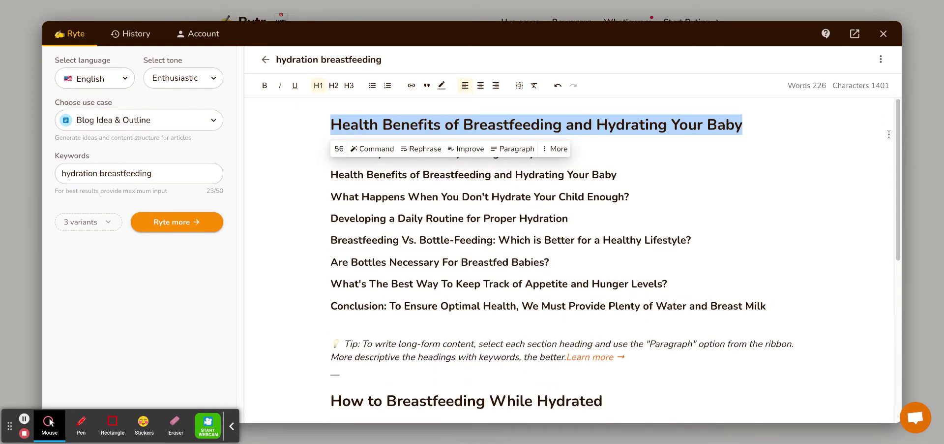
drag(897, 128, 898, 257)
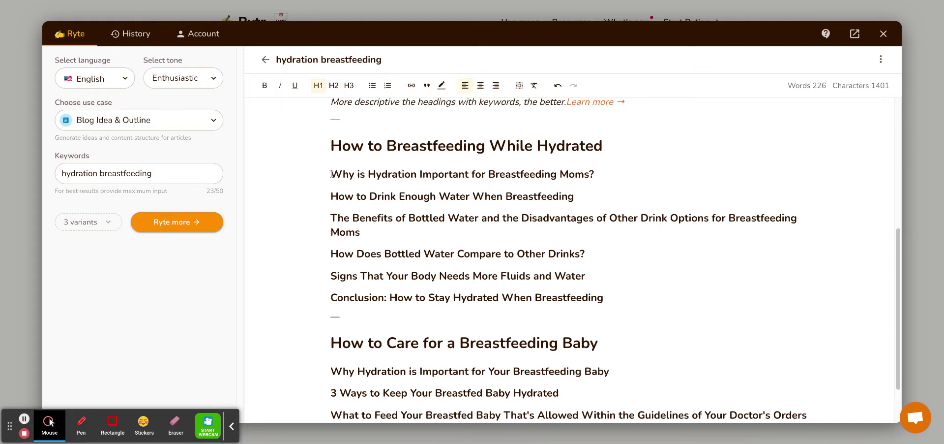
drag(331, 174, 596, 174)
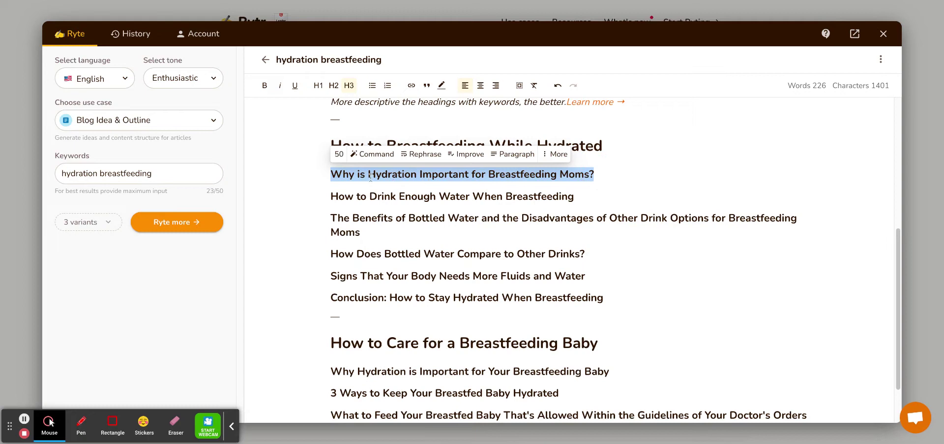
Write a paragraph under the hydration-importance subheading and expand it with more text
click(514, 154)
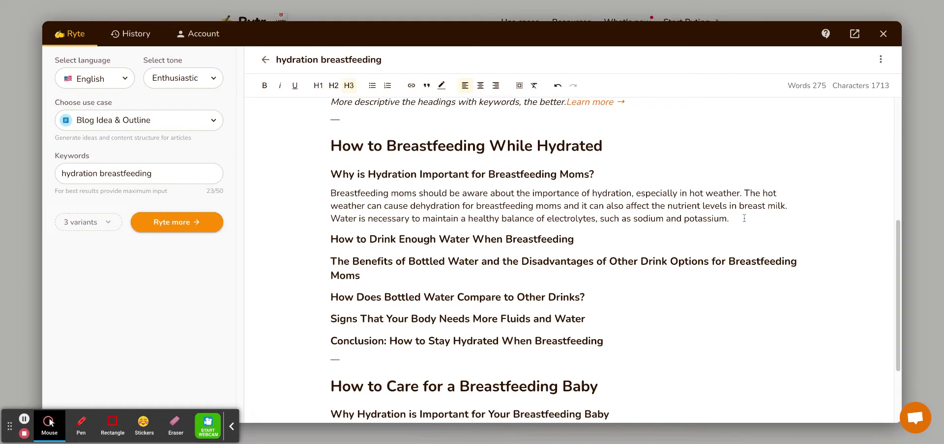
drag(744, 217, 327, 209)
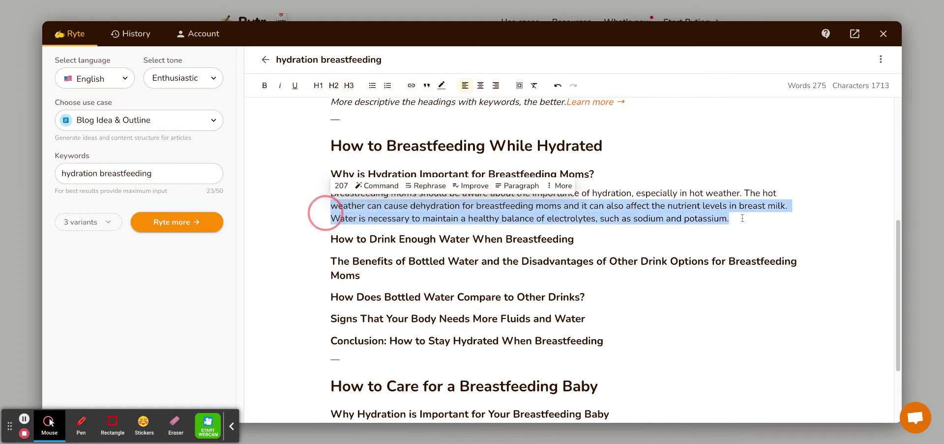
click(564, 185)
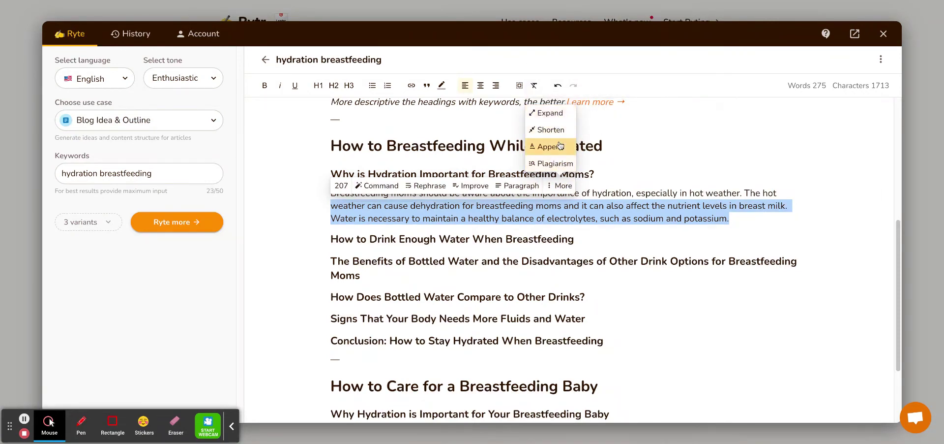
click(553, 115)
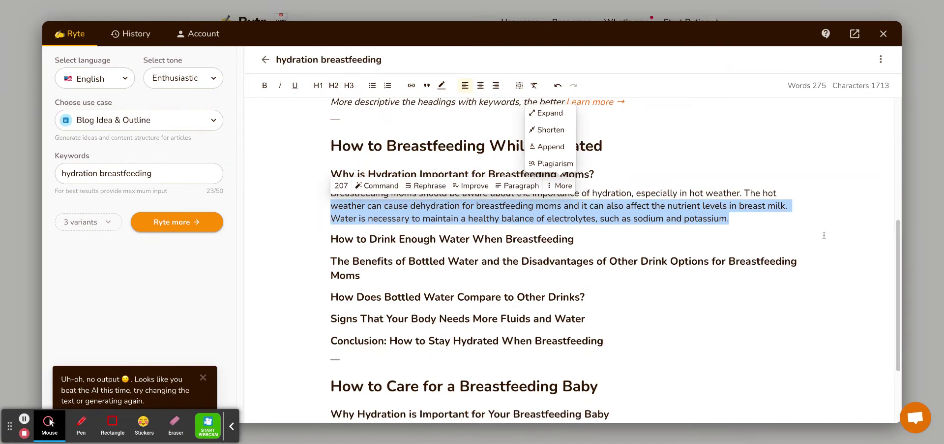
Select the 'How to Drink Enough Water When Breastfeeding' heading
click(738, 223)
drag(736, 223, 513, 218)
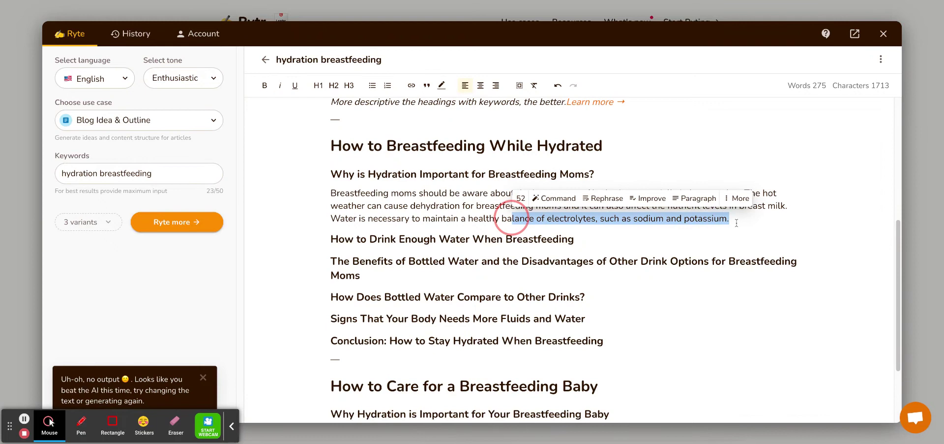
click(737, 197)
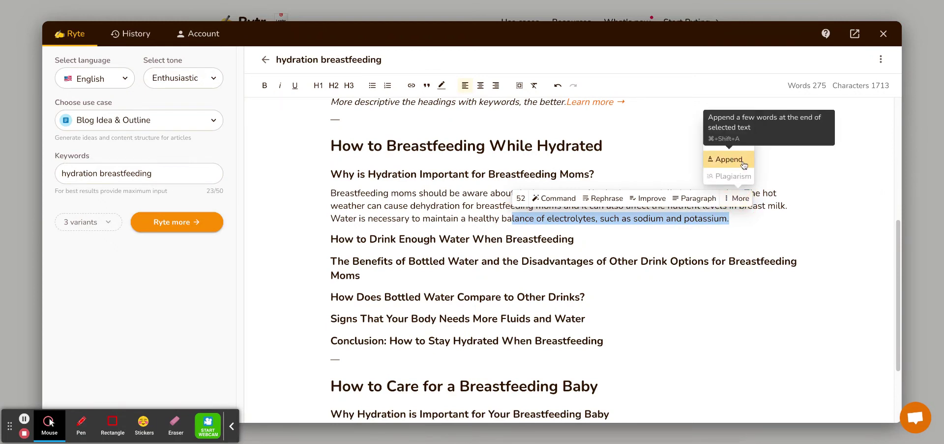
double_click(391, 240)
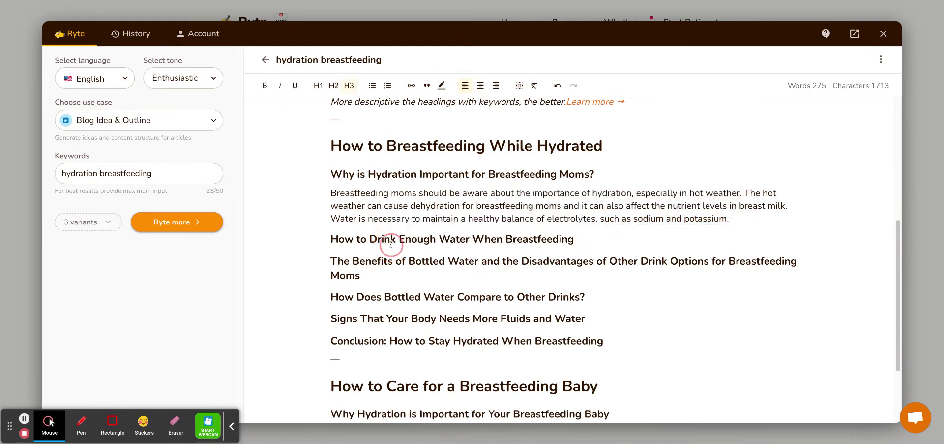
triple_click(390, 239)
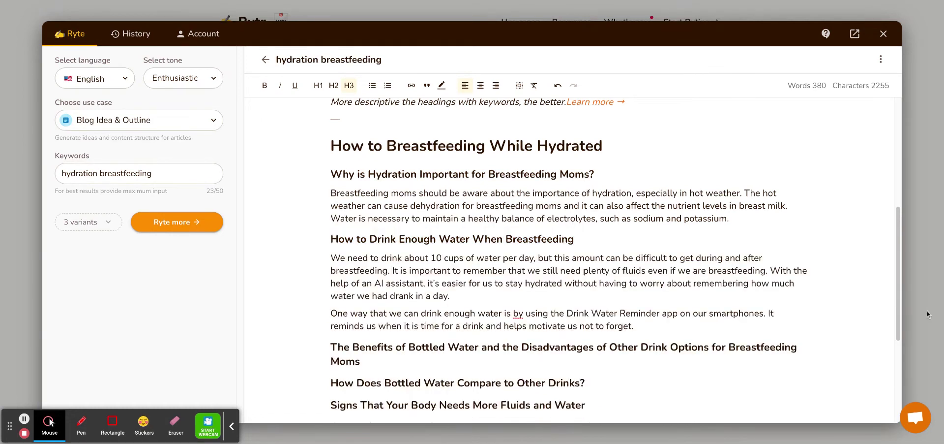
Select the 'Benefits of Bottled Water' heading and generate paragraphs beneath it
scroll(898, 287, down, 3)
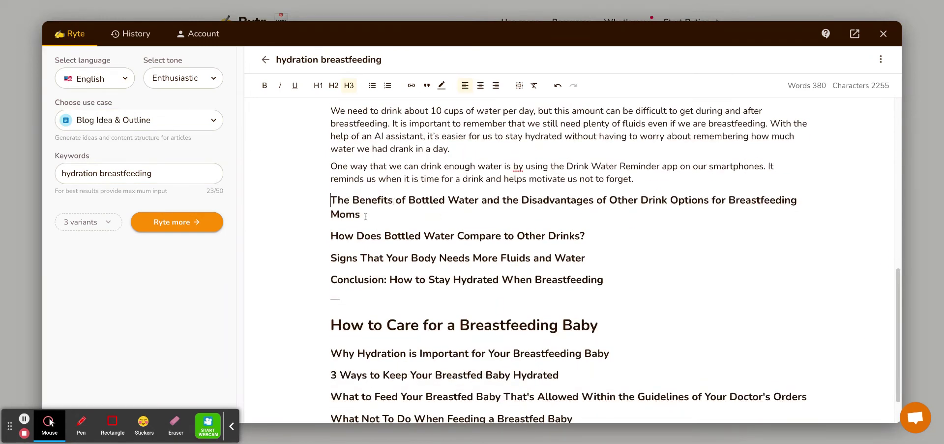
drag(366, 216, 319, 201)
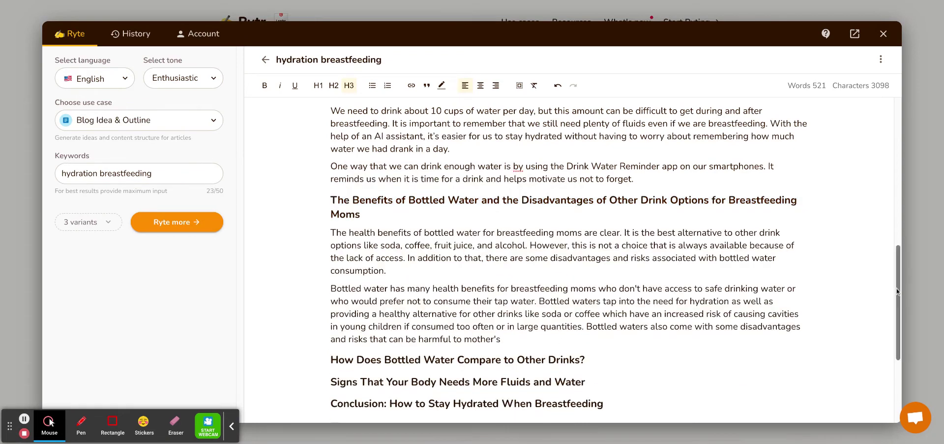
mouse_move(896, 288)
mouse_down()
mouse_move(901, 352)
mouse_move(902, 130)
mouse_up()
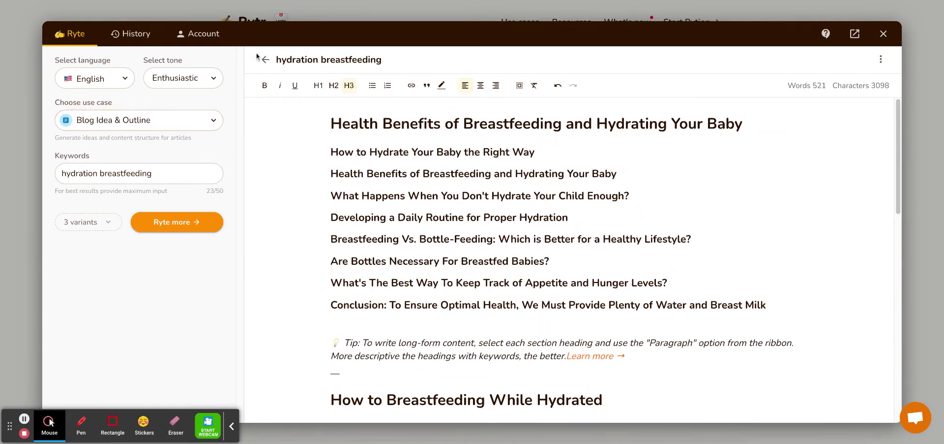
Go back to the saved documents showing the 521-word document and pick Blog Section Writing
click(264, 60)
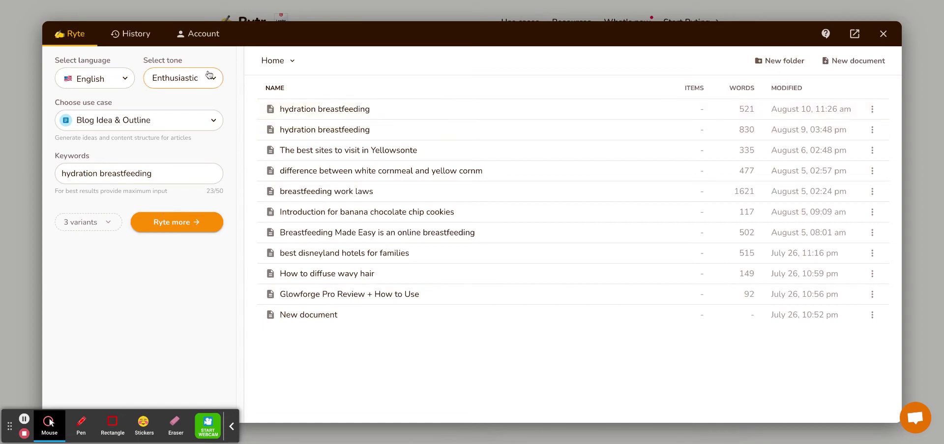
click(100, 121)
click(101, 170)
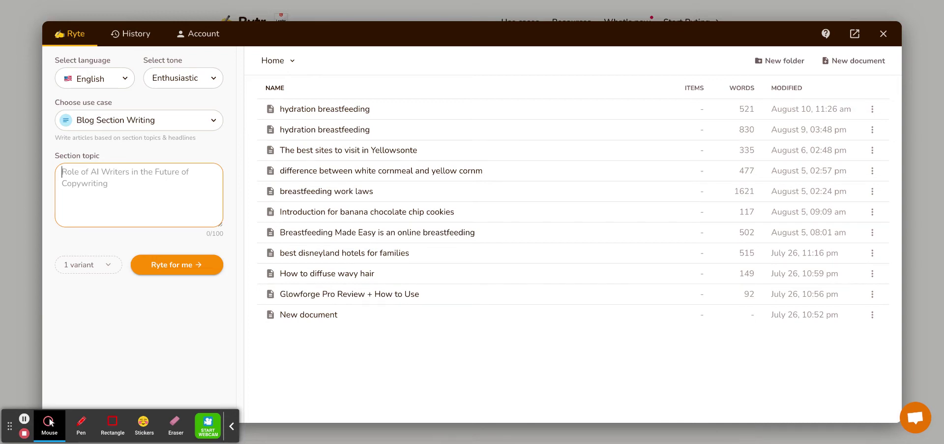
Generate a section on 'The importance of hydration for breastfeeding moms', then switch to Email
text(Breastfee)
key(BackSpace)
key(BackSpace)
key(BackSpace)
key(BackSpace)
key(BackSpace)
key(BackSpace)
key(BackSpace)
key(BackSpace)
key(BackSpace)
text(T)
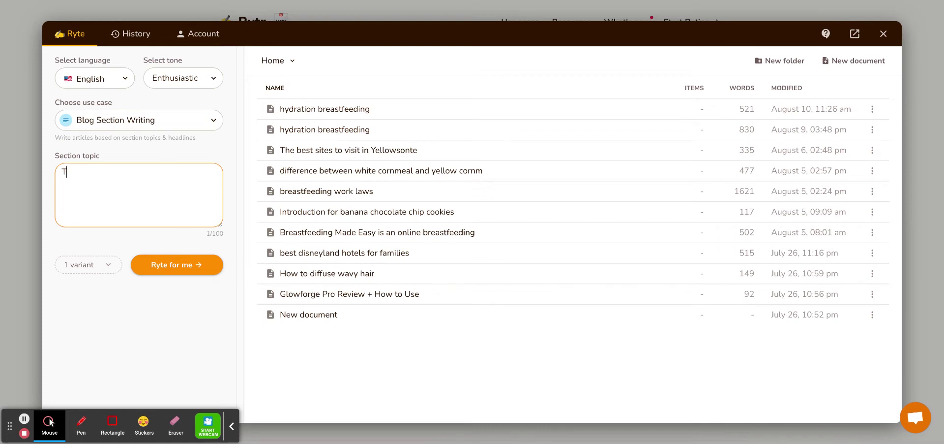
text(he importance of hydra)
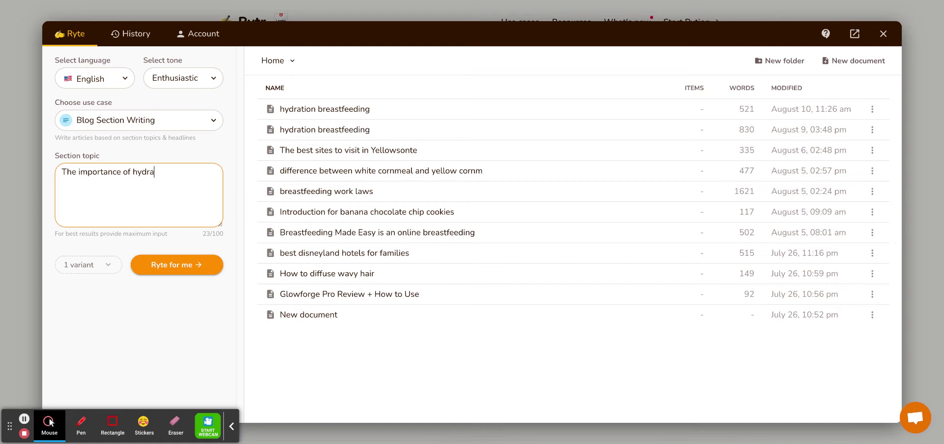
text(tion for breastfeeding moms)
click(190, 273)
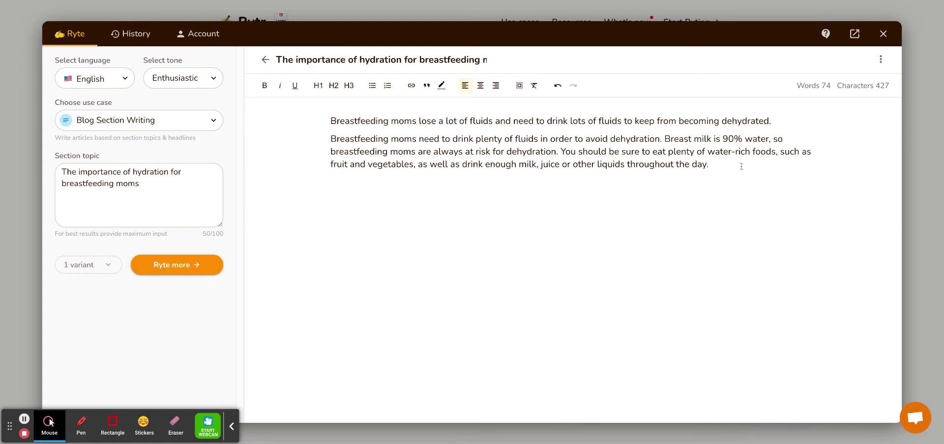
drag(741, 166, 320, 122)
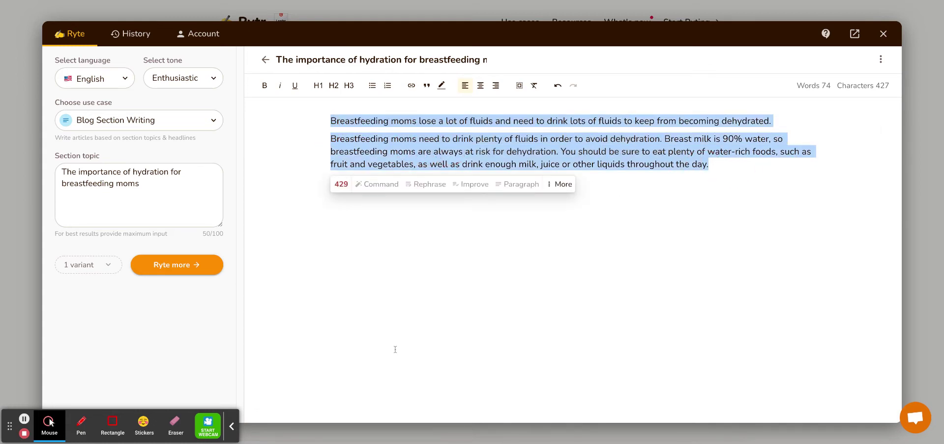
click(407, 309)
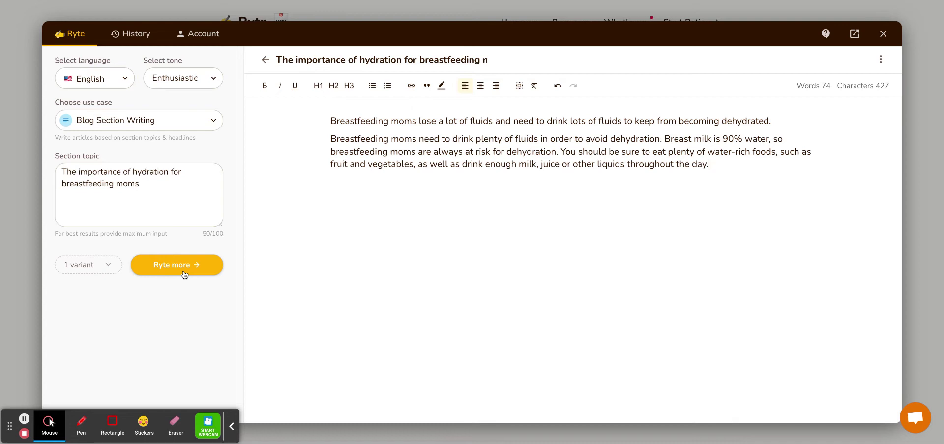
click(175, 120)
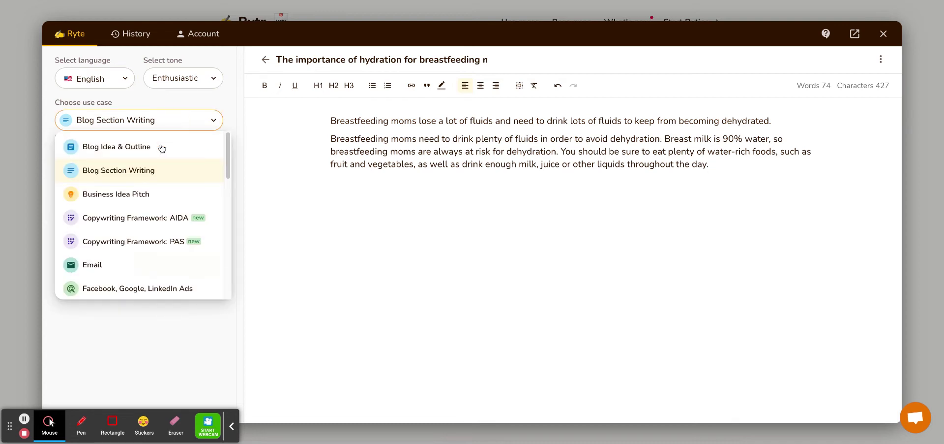
click(107, 264)
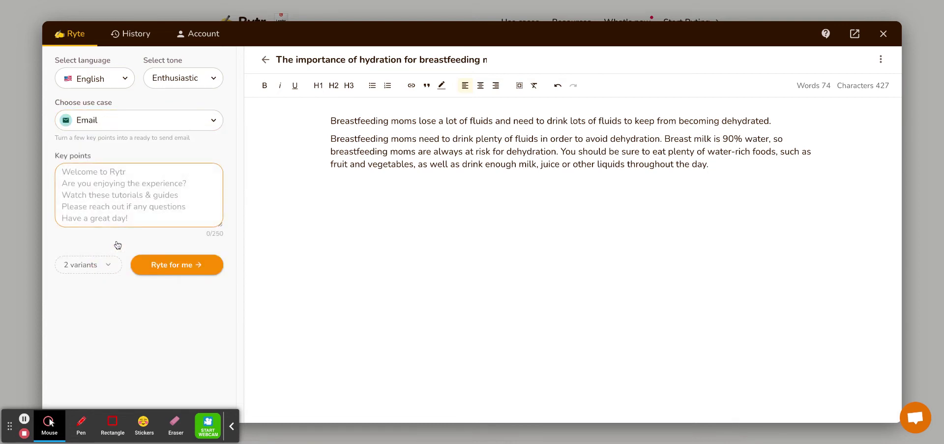
Enter key points 'Best cricut machine for beginners', 'cricut joy' and 'cricut explore air 2'
click(181, 199)
text(Cricut )
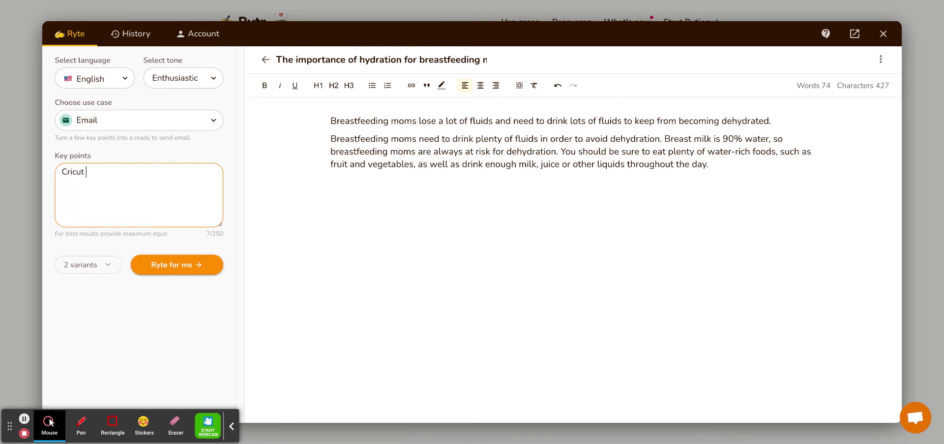
text(Machin)
key(BackSpace)
key(BackSpace)
key(BackSpace)
key(BackSpace)
key(BackSpace)
key(BackSpace)
key(BackSpace)
key(ctrl+a)
text(Best cricut machine for b)
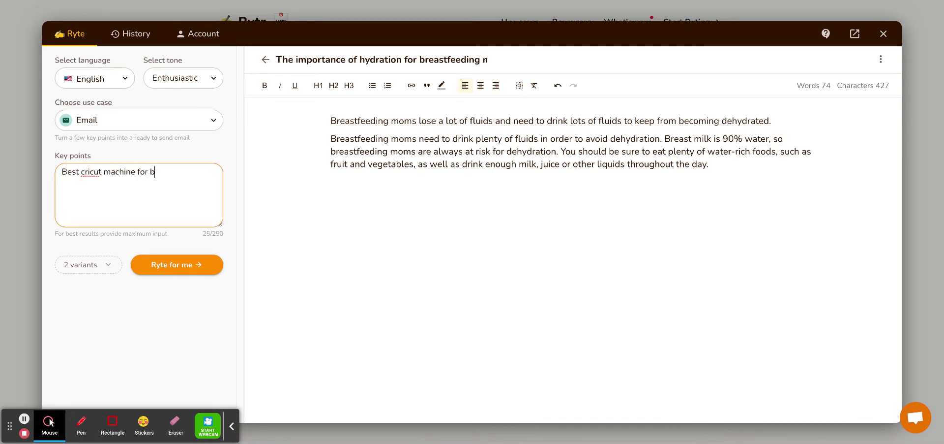
text(eginners)
key(Return)
text(cricut joy)
key(Return)
text(cricut e)
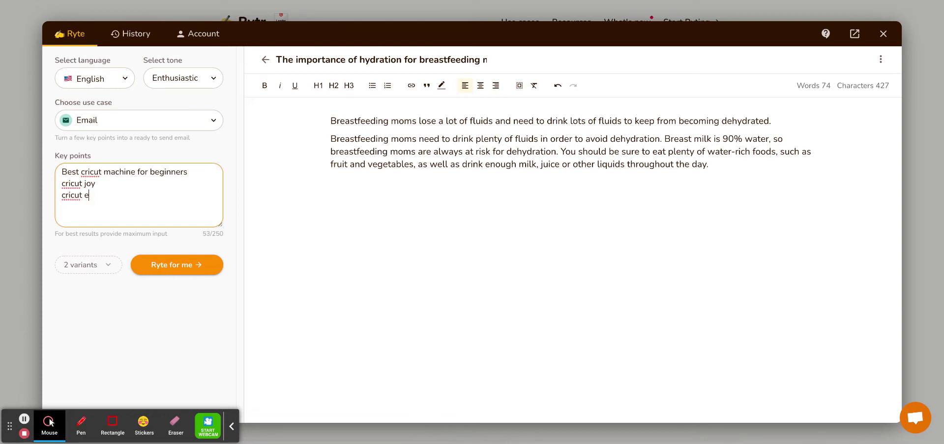
text(xplore air 2)
Generate Convincing-tone emails from the key points and select parts of both drafts
click(200, 84)
click(204, 145)
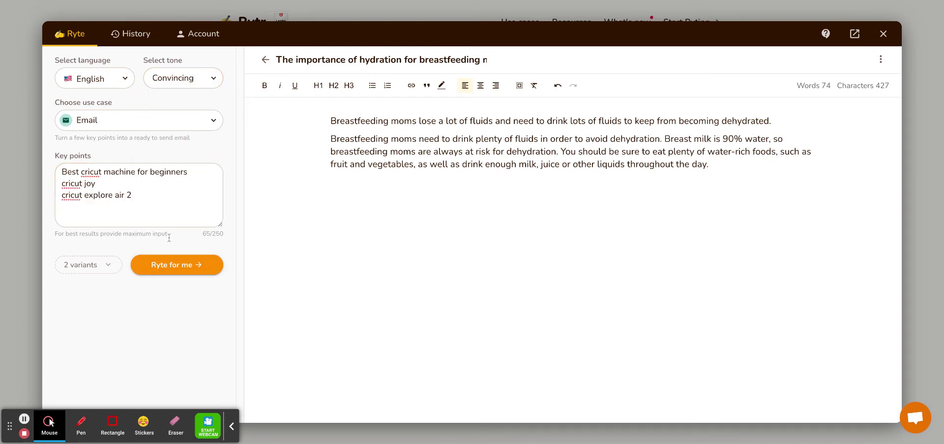
click(187, 272)
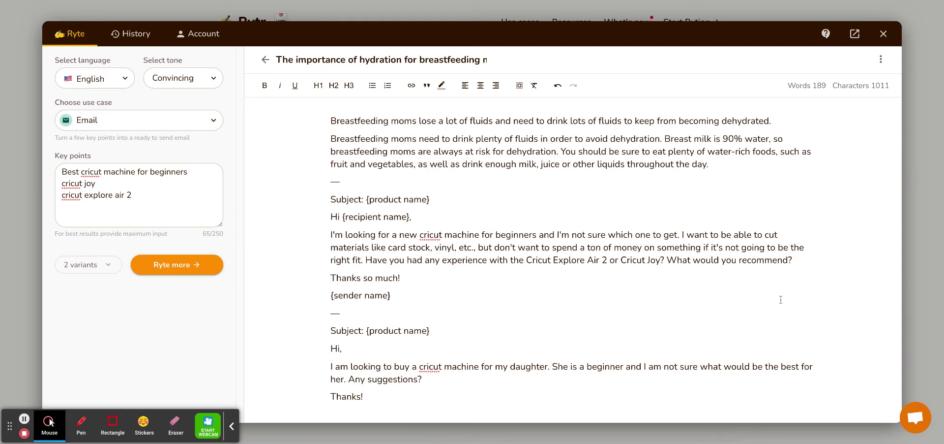
drag(374, 392, 319, 327)
click(571, 264)
drag(363, 226, 403, 297)
click(470, 247)
drag(396, 406, 342, 348)
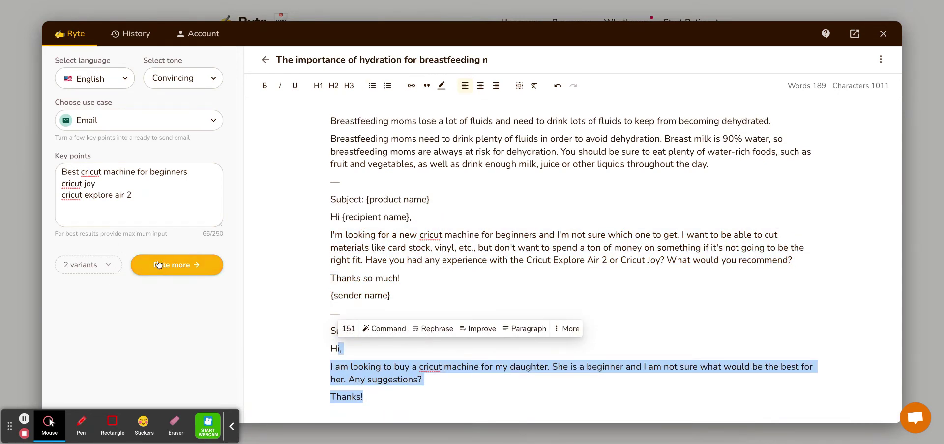
click(78, 268)
Close the variants list, try Magic Command, then settle on SEO Meta Description
click(194, 308)
click(172, 123)
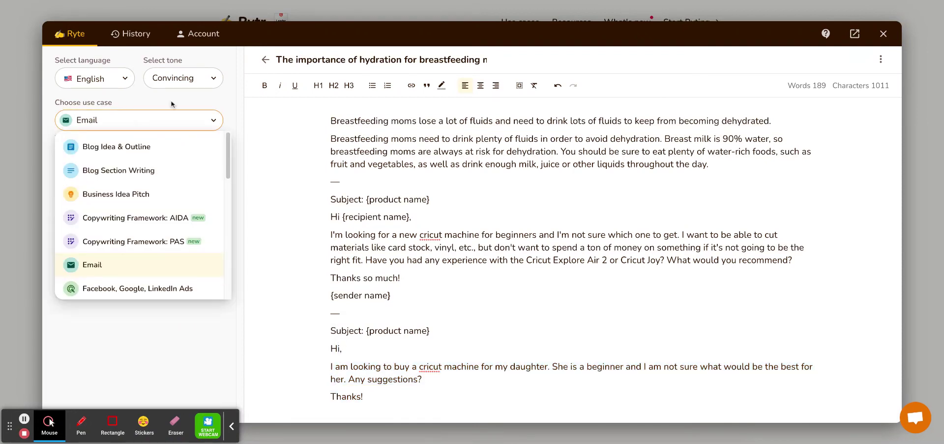
scroll(229, 160, down, 5)
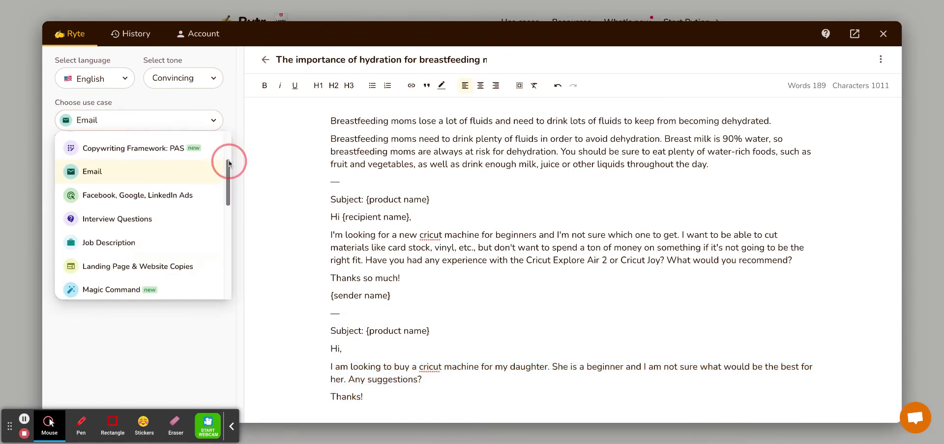
scroll(229, 161, up, 1)
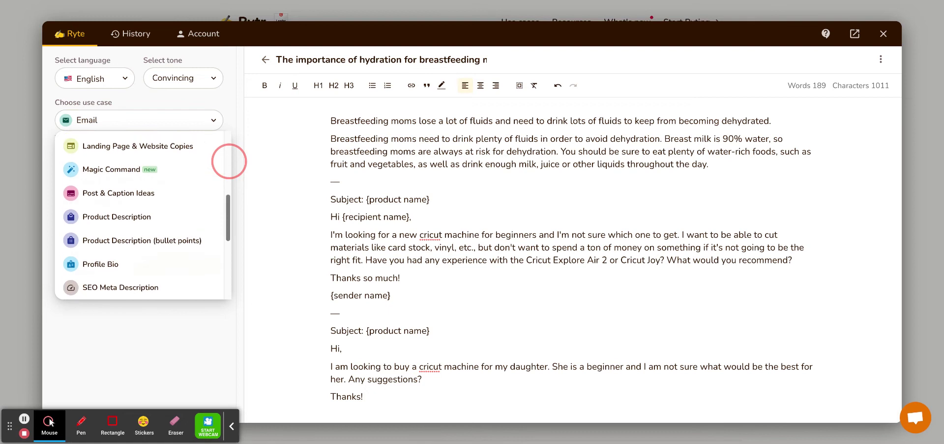
click(153, 180)
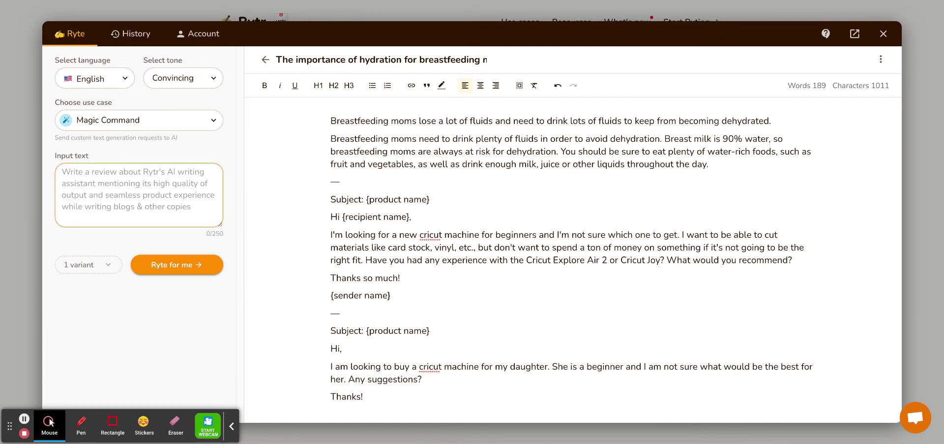
click(184, 128)
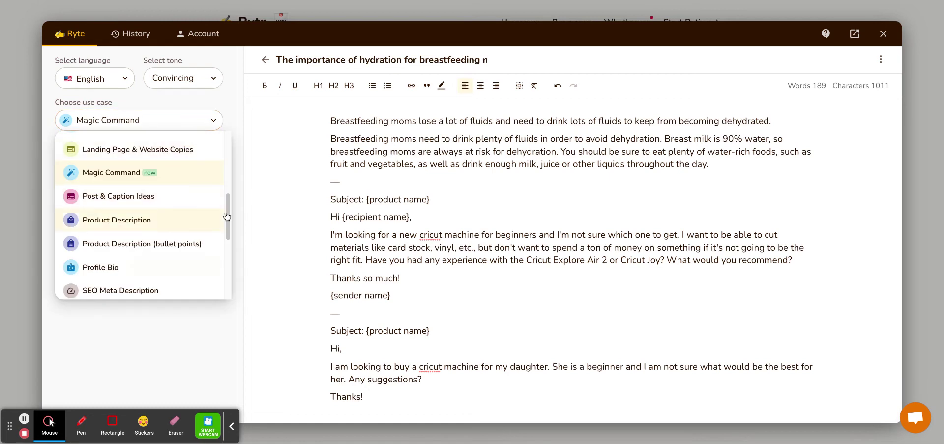
scroll(228, 213, down, 3)
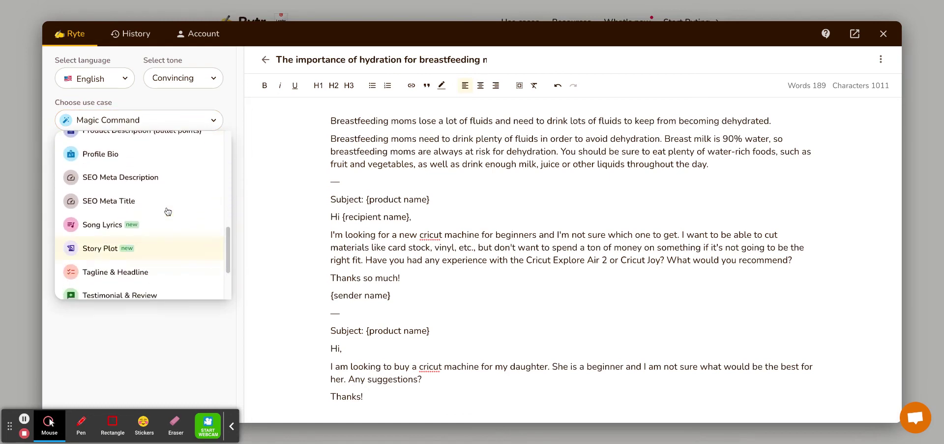
click(134, 186)
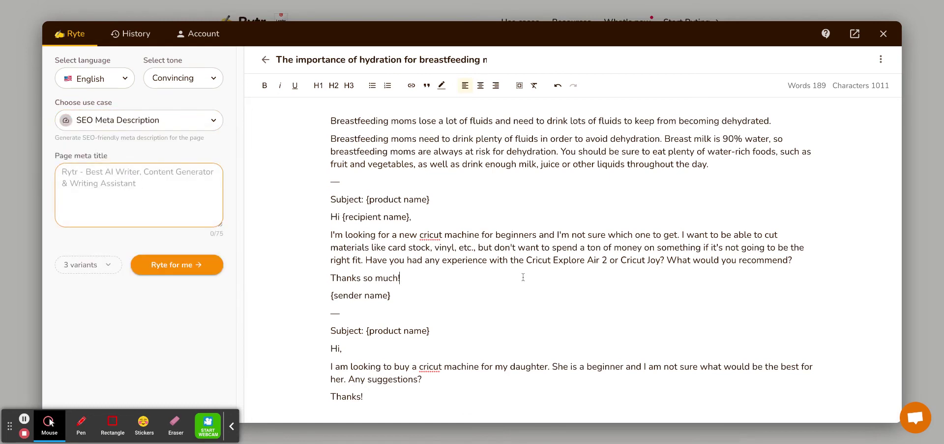
Clear the editor and generate meta descriptions for 'Breastfeeding hydration', reviewing the third result
key(ctrl+a)
key(BackSpace)
click(172, 178)
text(B)
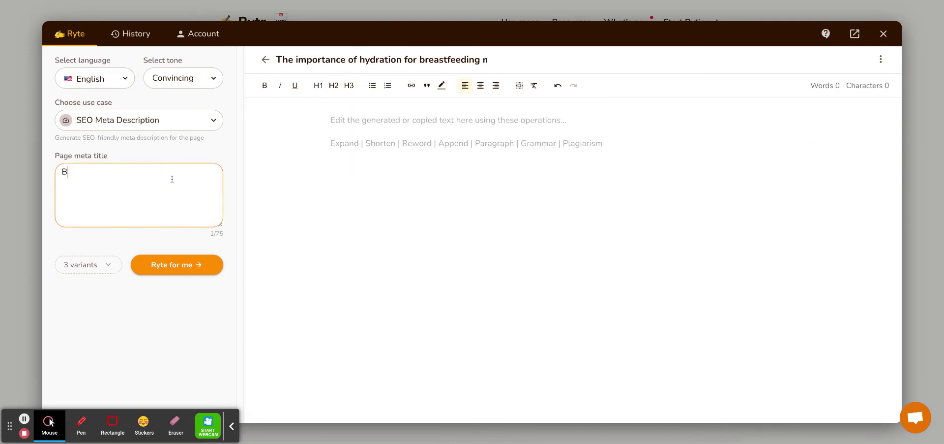
text(reastfeeding hydratio)
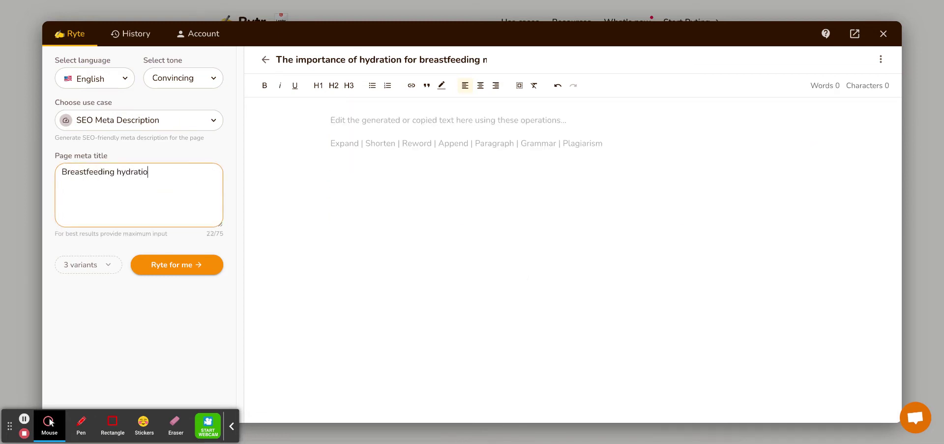
text(n)
click(186, 270)
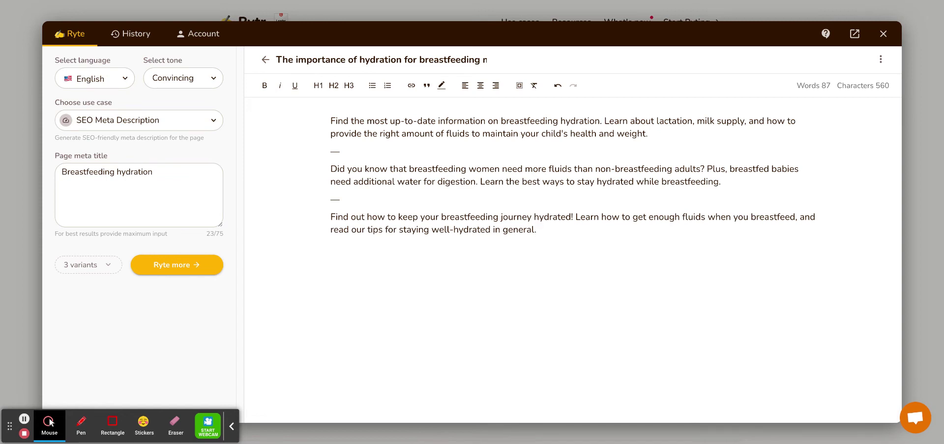
drag(328, 215, 411, 266)
click(429, 274)
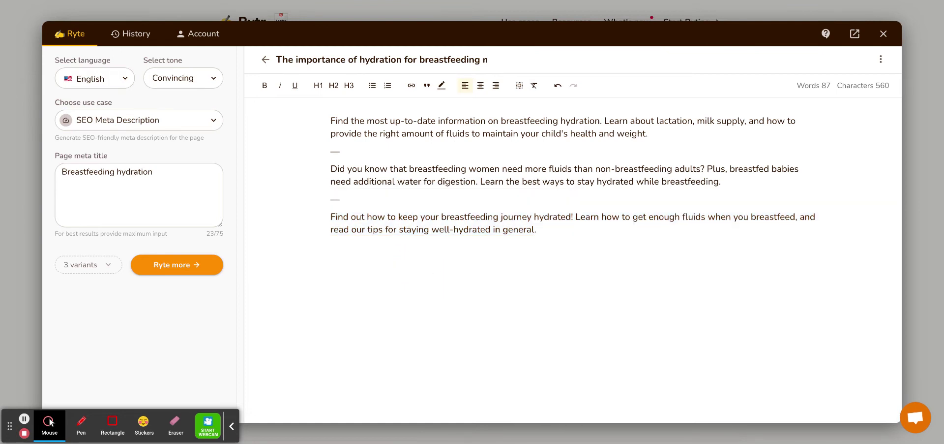
Open the best Disneyland hotels for families and banana chocolate chip cookies documents from the list in turn
click(266, 60)
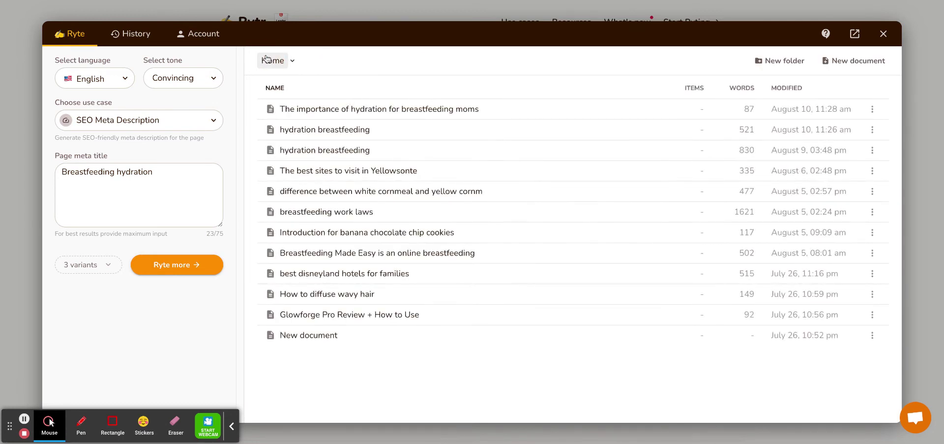
click(310, 281)
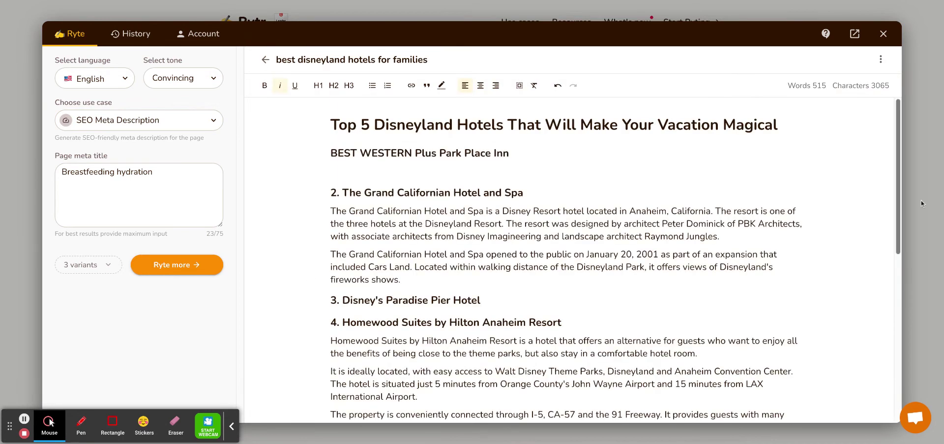
click(265, 59)
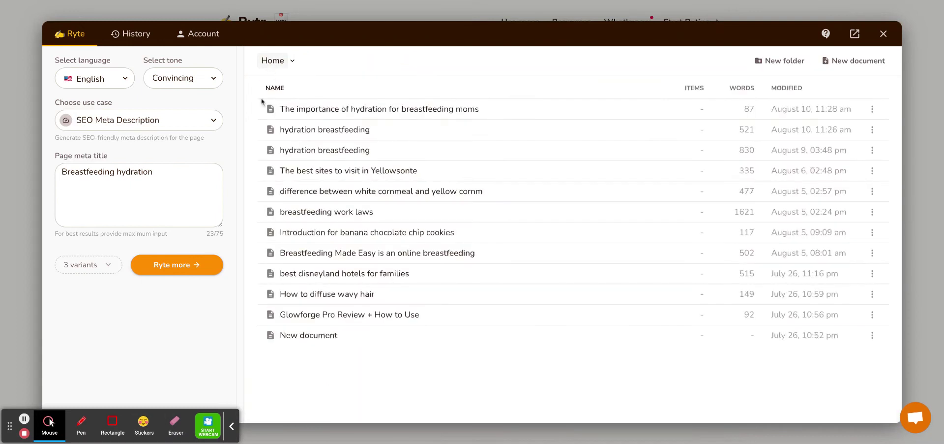
click(312, 235)
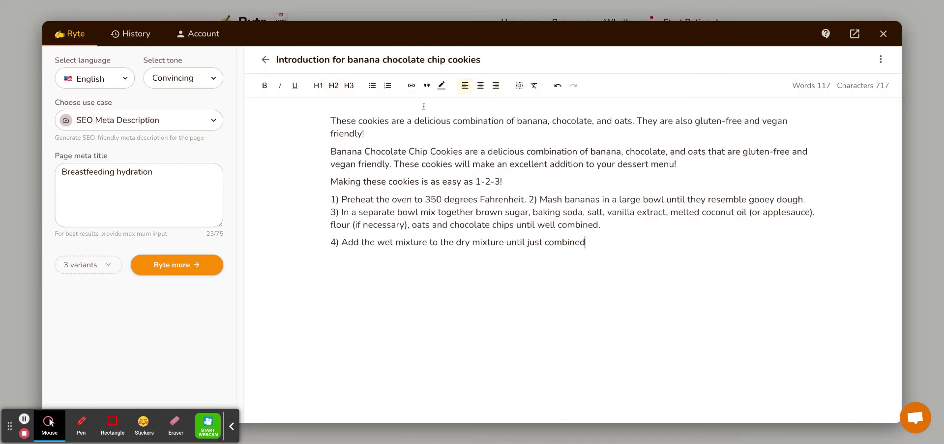
click(265, 60)
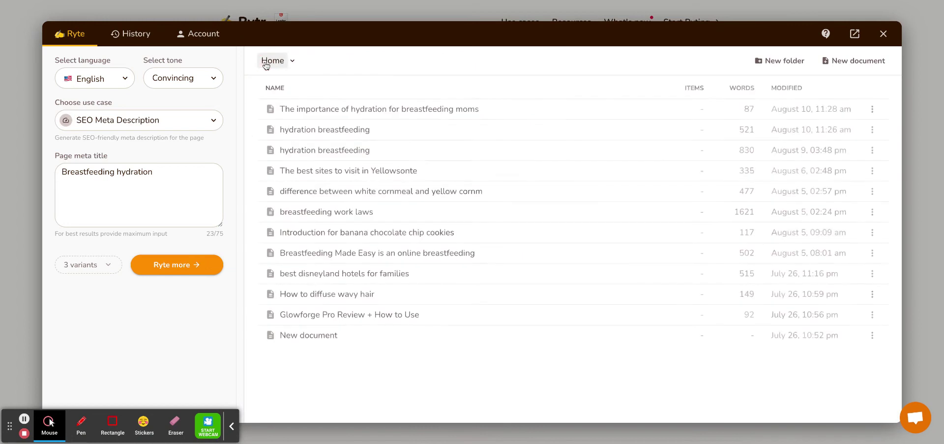
Open the white versus yellow cornmeal document, then view the best sites to visit in Yellowsonte document
click(288, 196)
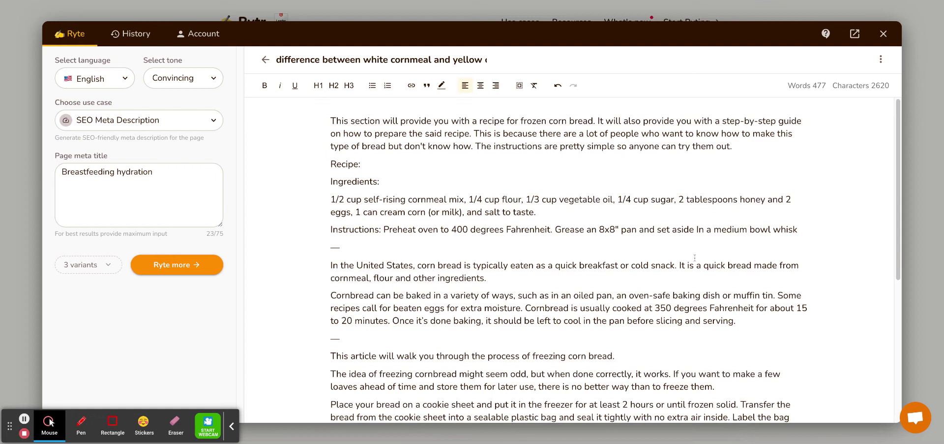
click(755, 308)
click(265, 59)
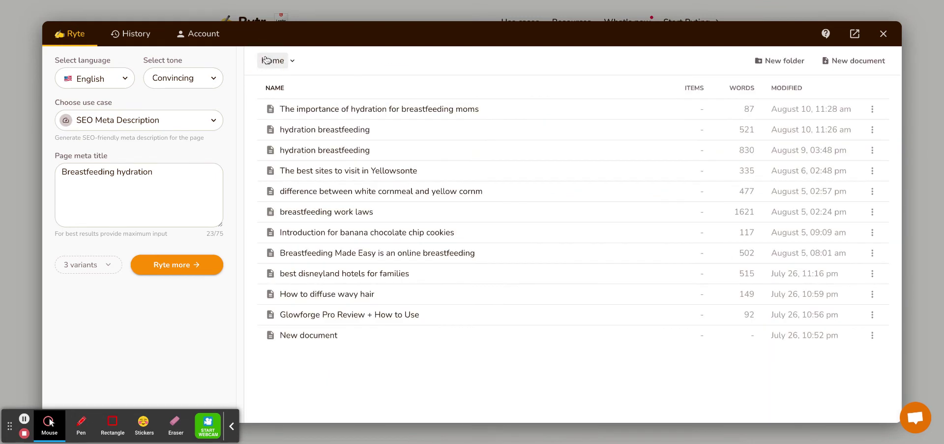
click(381, 171)
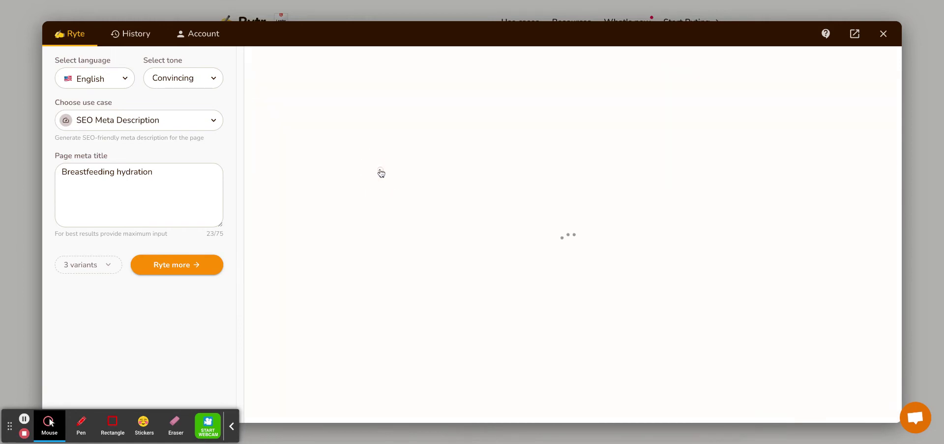
scroll(899, 116, down, 2)
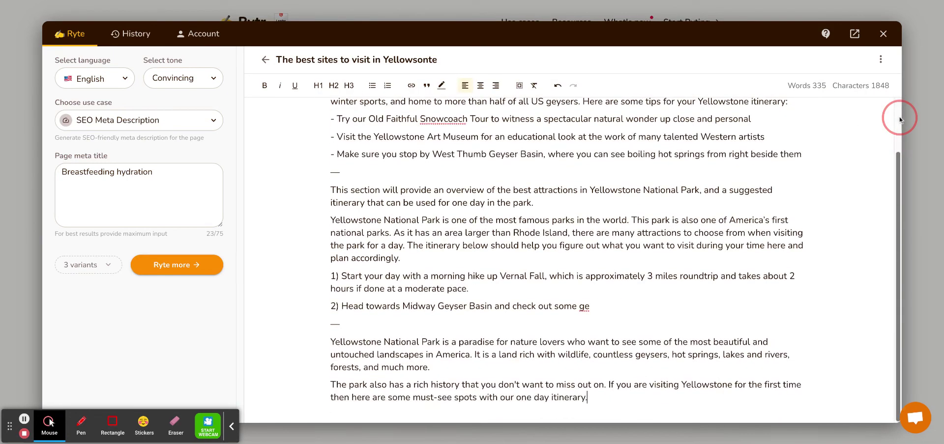
drag(899, 116, 898, 48)
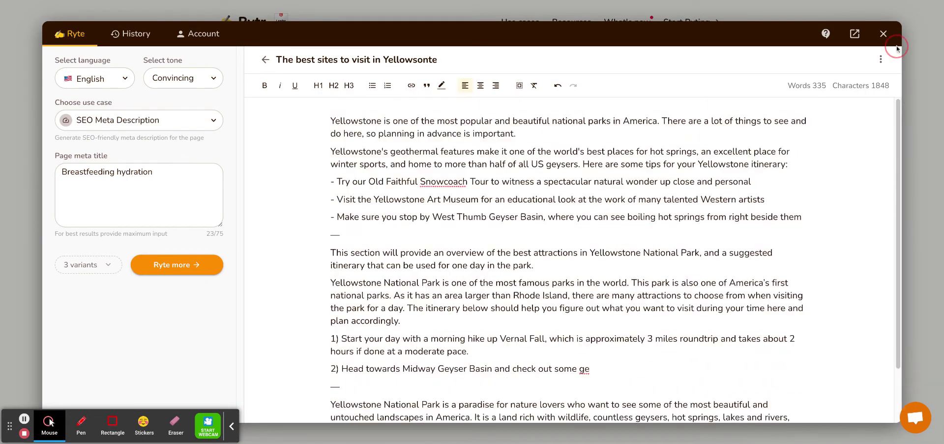
click(265, 59)
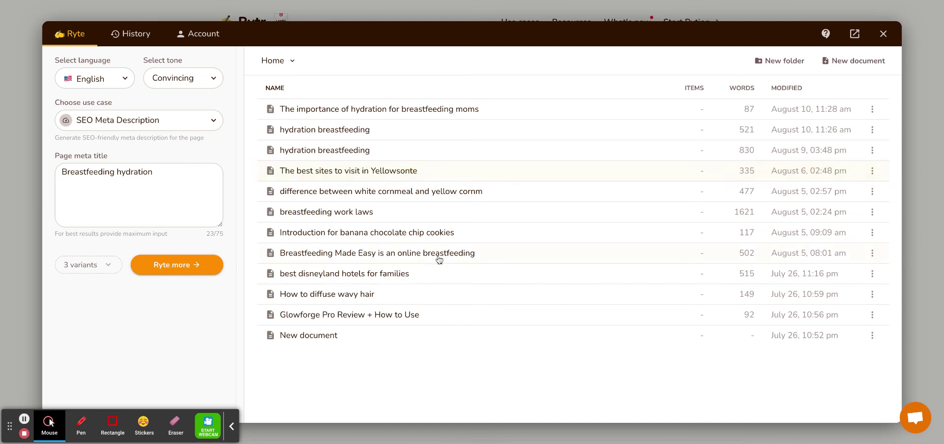
Open the cornmeal document and run a plagiarism check on its two corn bread paragraphs
click(400, 191)
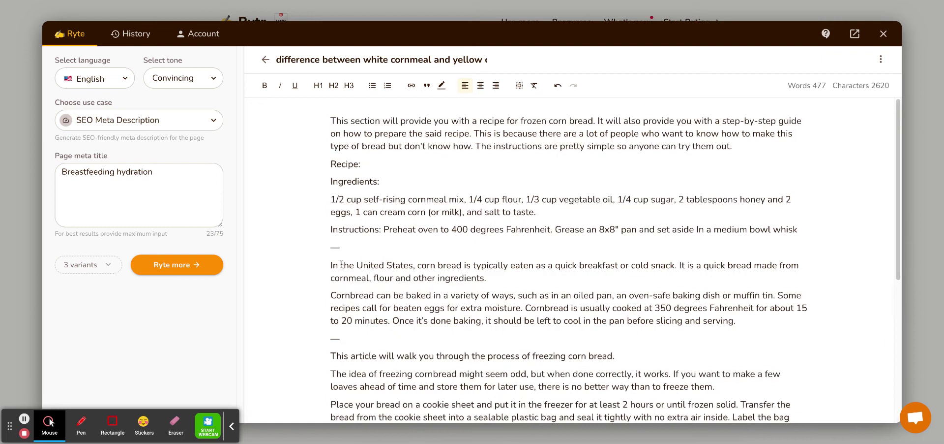
drag(331, 265, 740, 319)
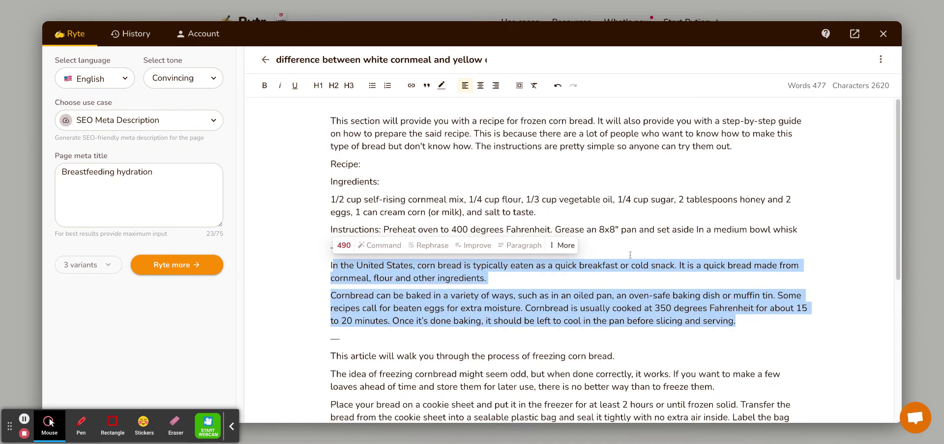
click(562, 245)
click(560, 223)
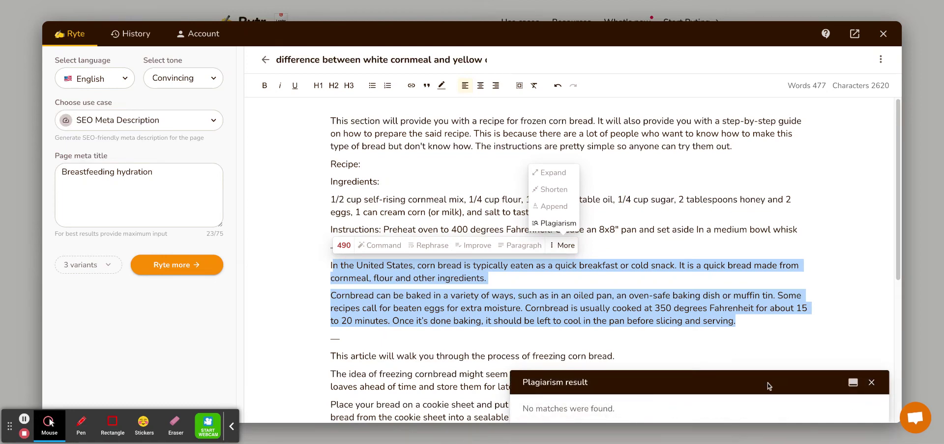
click(871, 382)
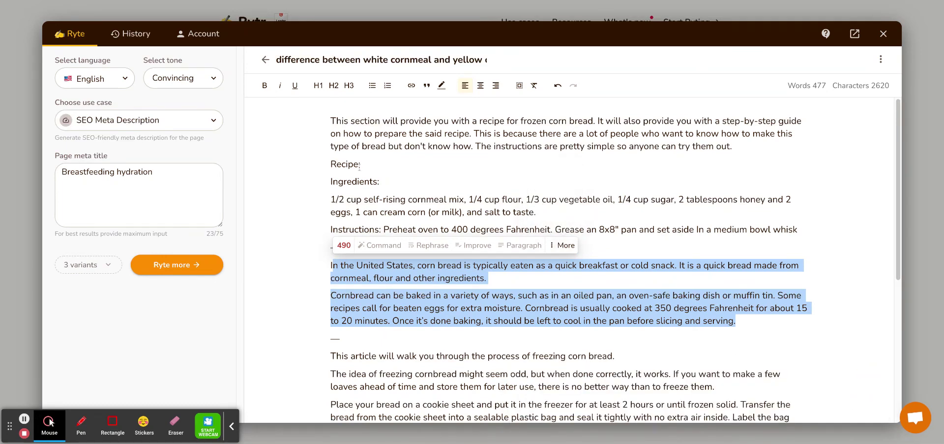
Browse the use-case list and close it without changing the use case
click(79, 121)
scroll(223, 240, down, 2)
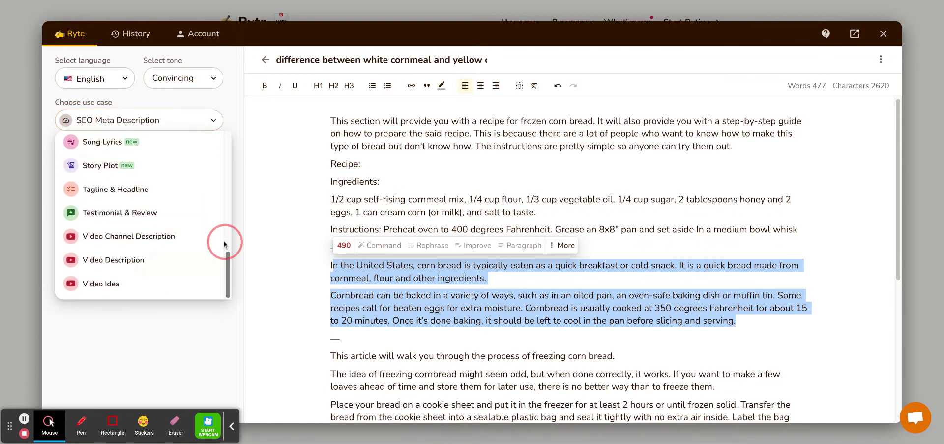
scroll(223, 241, up, 10)
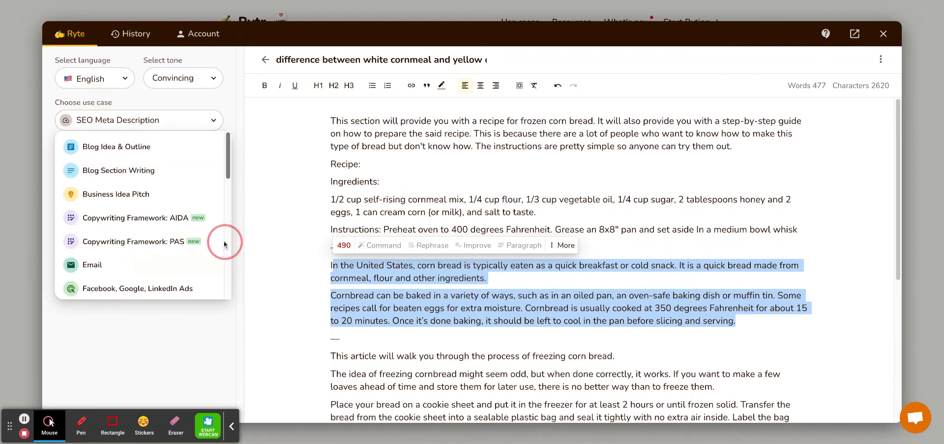
click(528, 160)
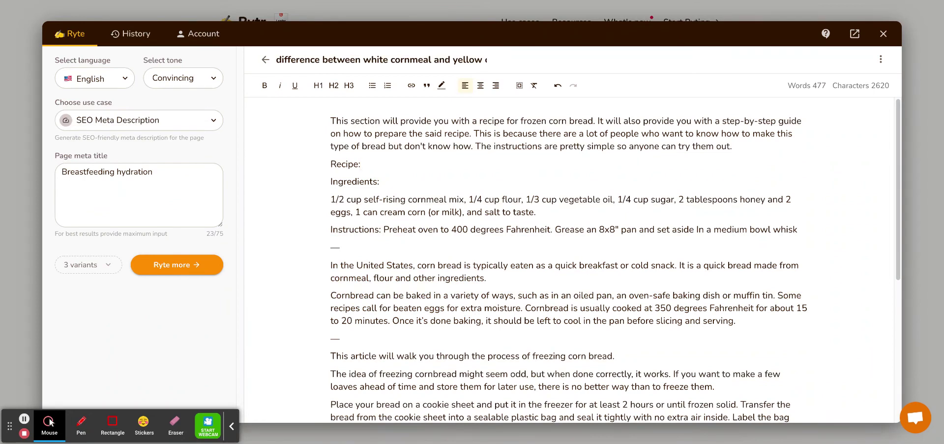
Scroll through the cornmeal document, click into the freezing paragraph text, and return to the saved documents list
scroll(895, 138, down, 5)
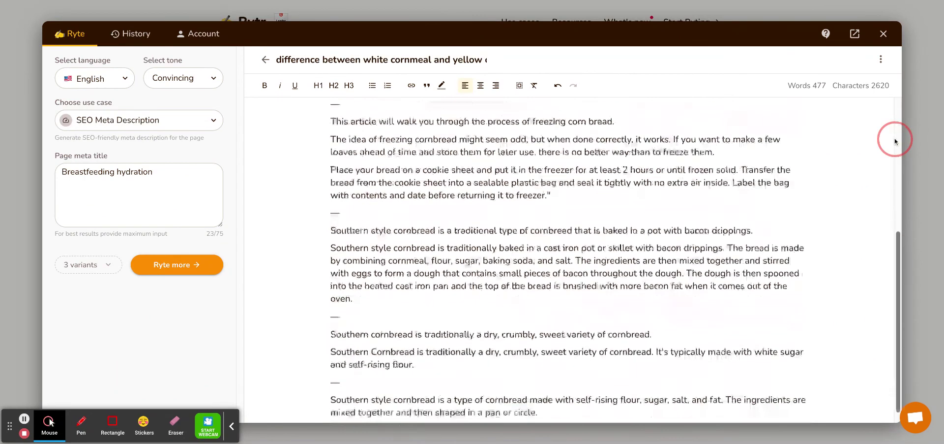
scroll(895, 141, up, 5)
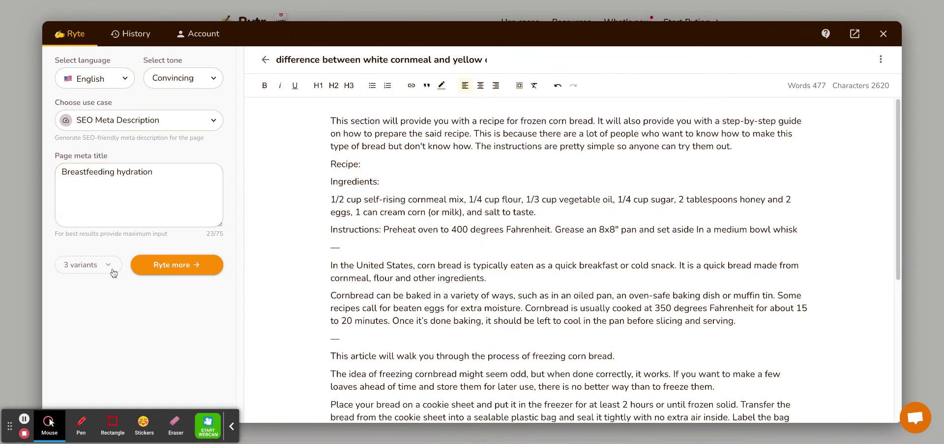
drag(327, 120, 378, 120)
click(519, 356)
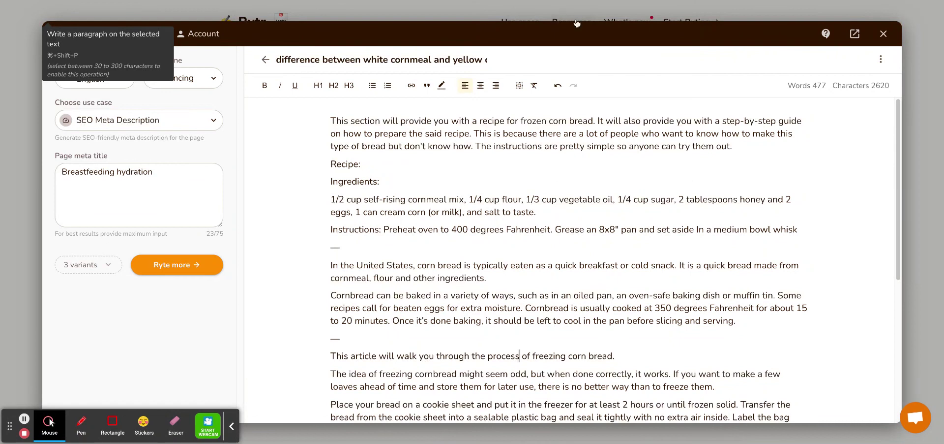
click(270, 58)
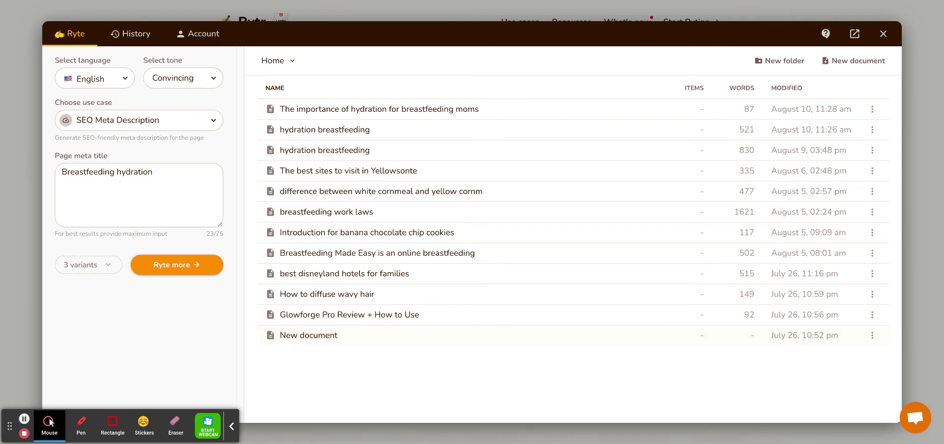
Set the use case to Post & Caption Ideas and open the How to diffuse wavy hair document
click(136, 123)
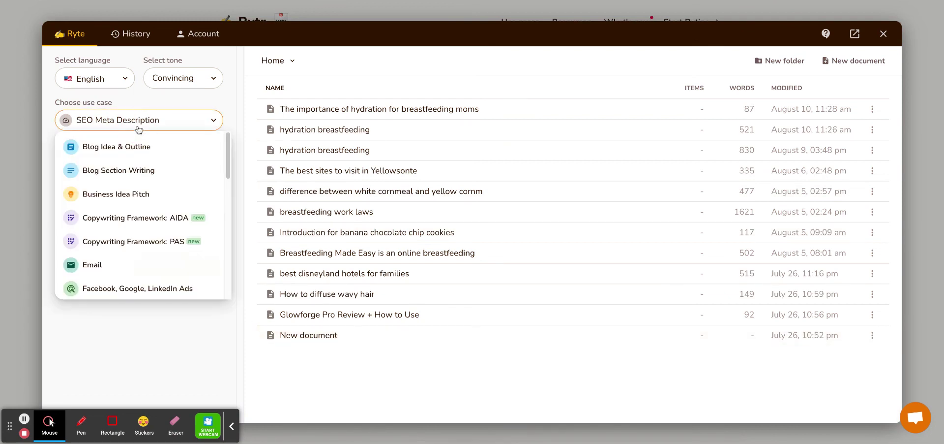
scroll(227, 166, down, 4)
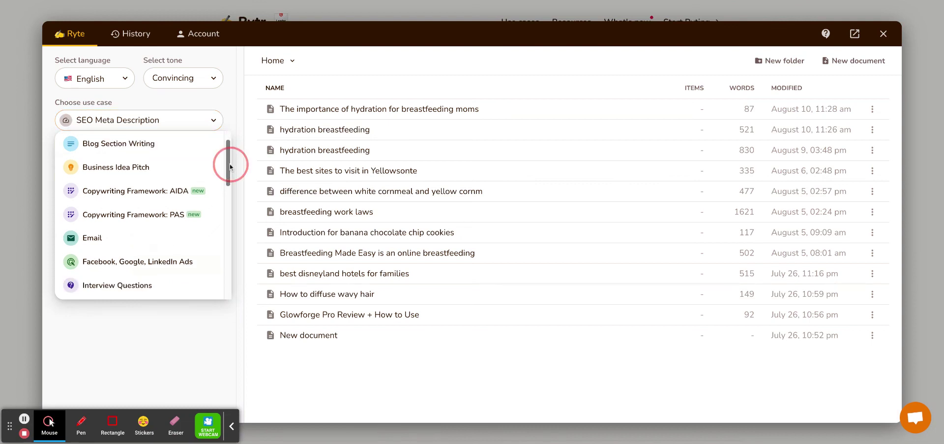
scroll(229, 163, down, 4)
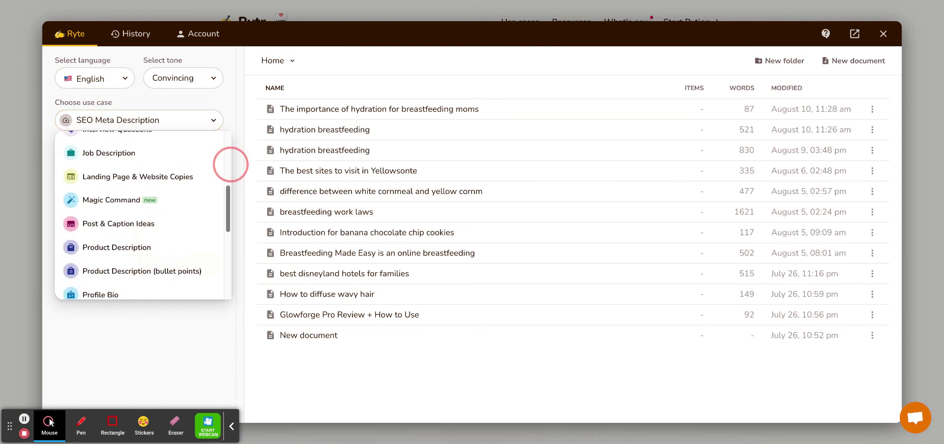
click(183, 211)
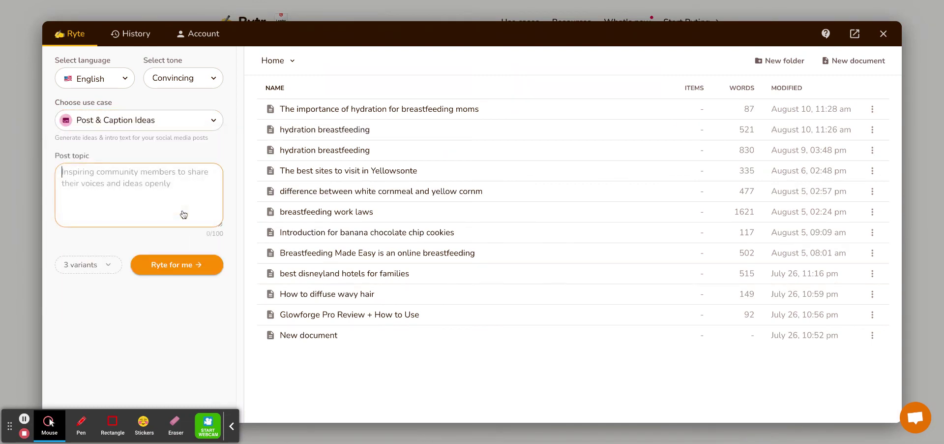
click(129, 207)
click(307, 294)
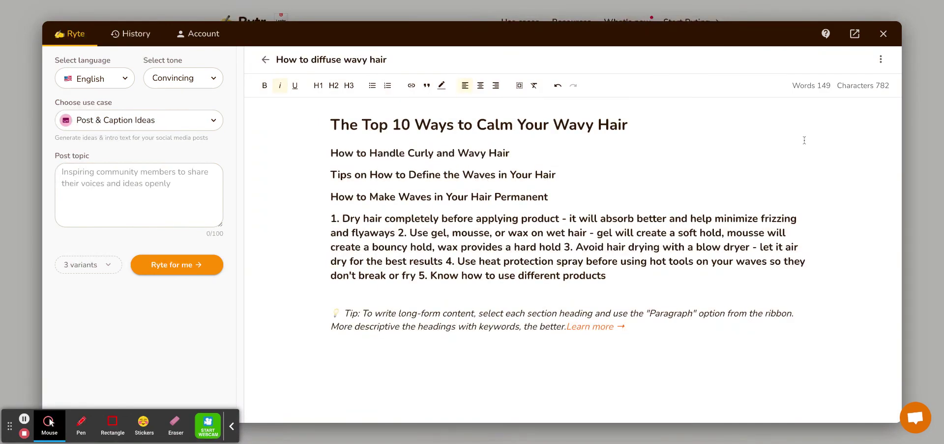